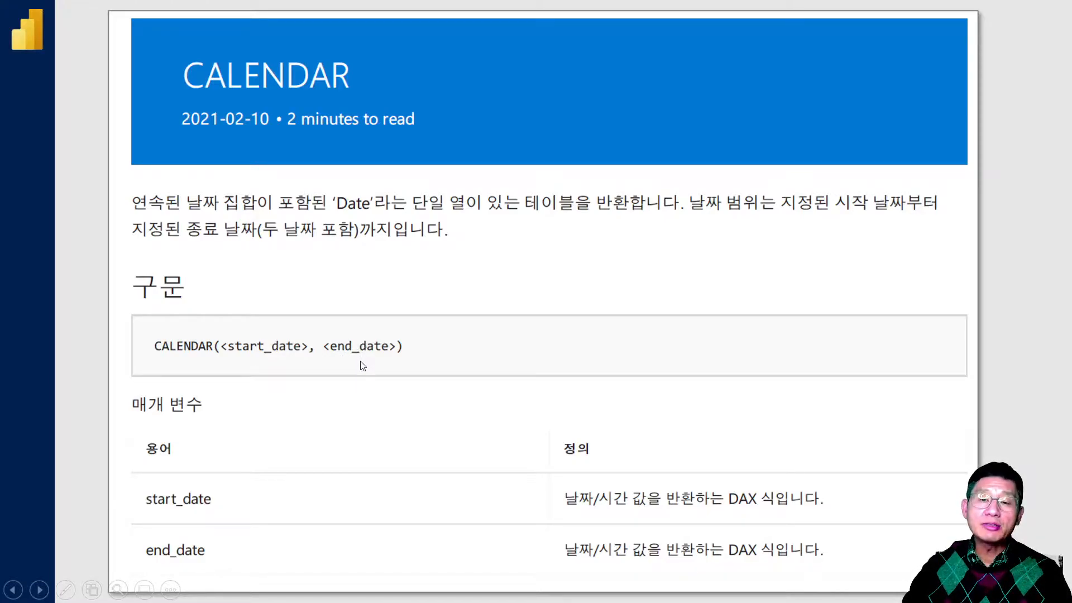
{"action": "left_click", "coordinate": [366, 397]}
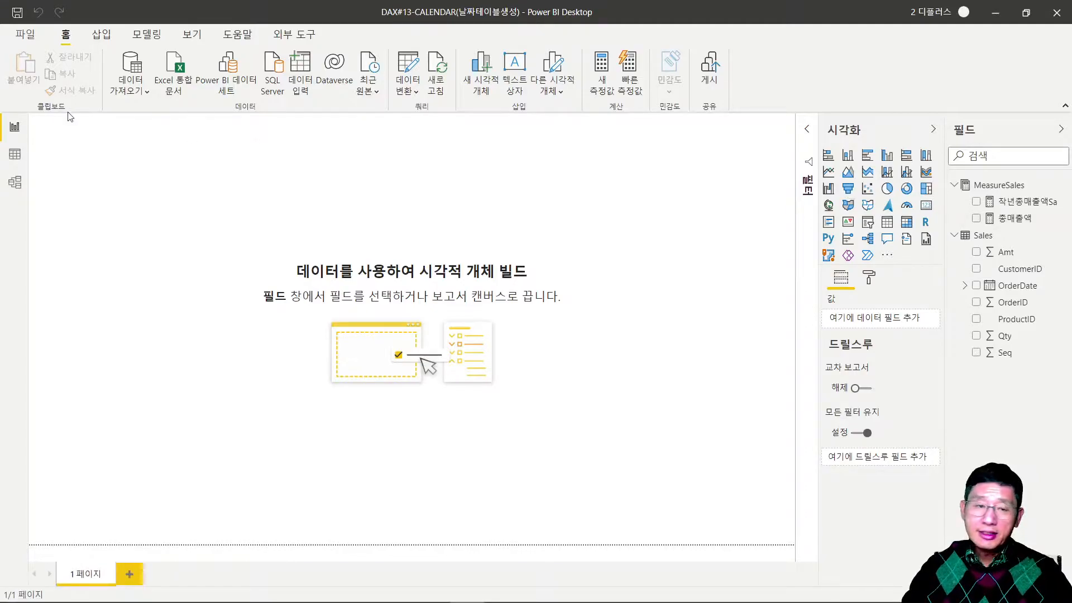
- Show the rows of the Sales table in the data view
{"action": "left_click", "coordinate": [11, 156]}
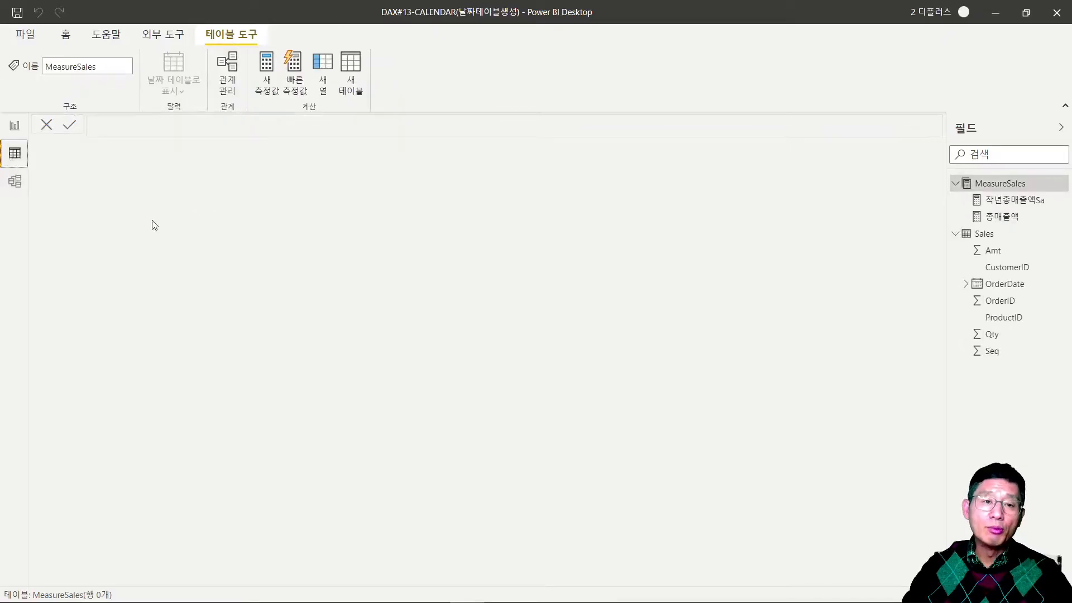
{"action": "left_click", "coordinate": [979, 235]}
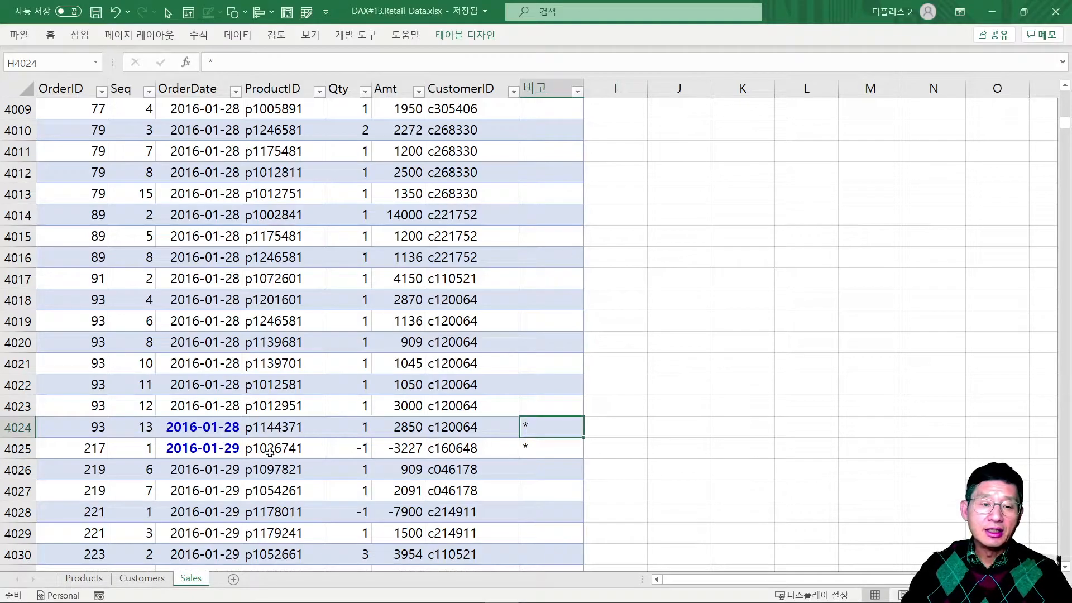
- In the Excel workbook DAX#13.Retail_Data.xlsx, examine the order dates around the marked rows 4024 and 4025 of the Sales sheet
{"action": "left_click", "coordinate": [202, 433]}
{"action": "left_click_drag", "start_coordinate": [202, 438], "coordinate": [202, 446]}
{"action": "left_click_drag", "start_coordinate": [229, 322], "coordinate": [226, 533]}
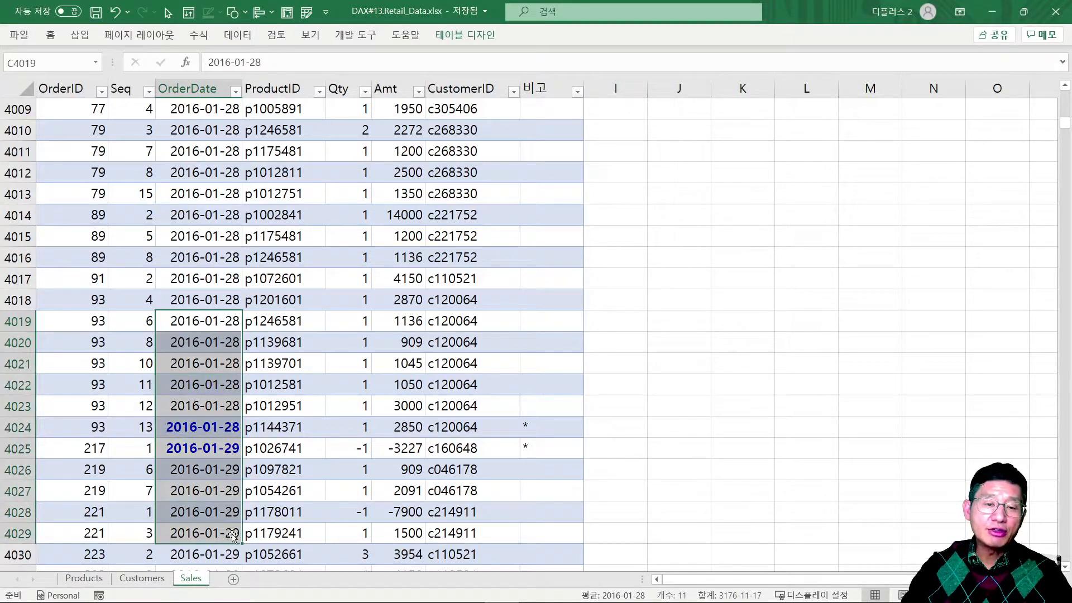
{"action": "left_click", "coordinate": [531, 488]}
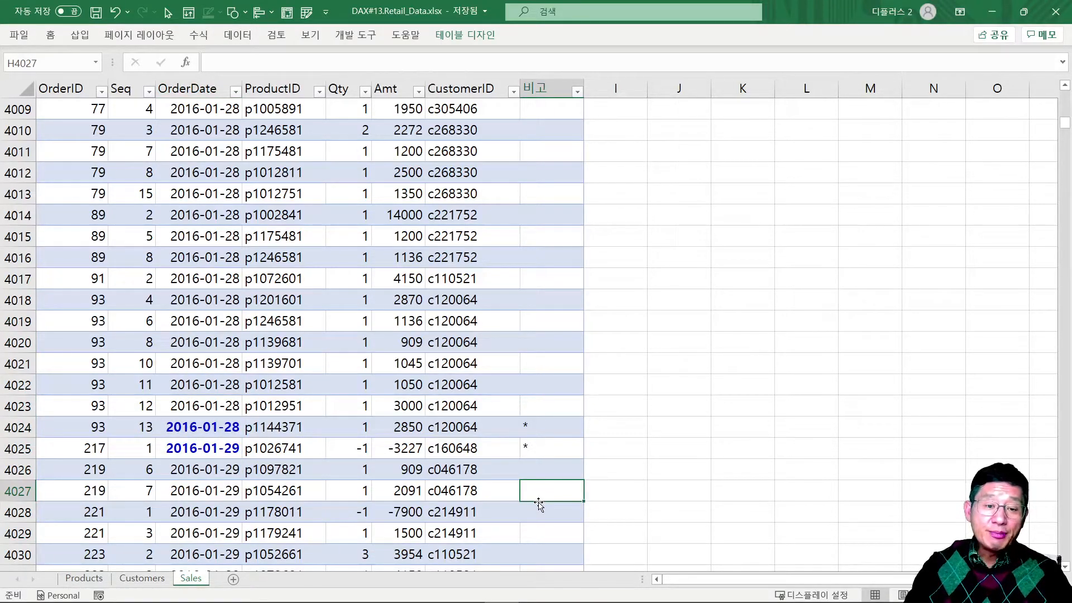
- Jump to the next marked rows in the 비고 column, compare their order dates, and minimize the workbook
{"action": "key", "text": "End"}
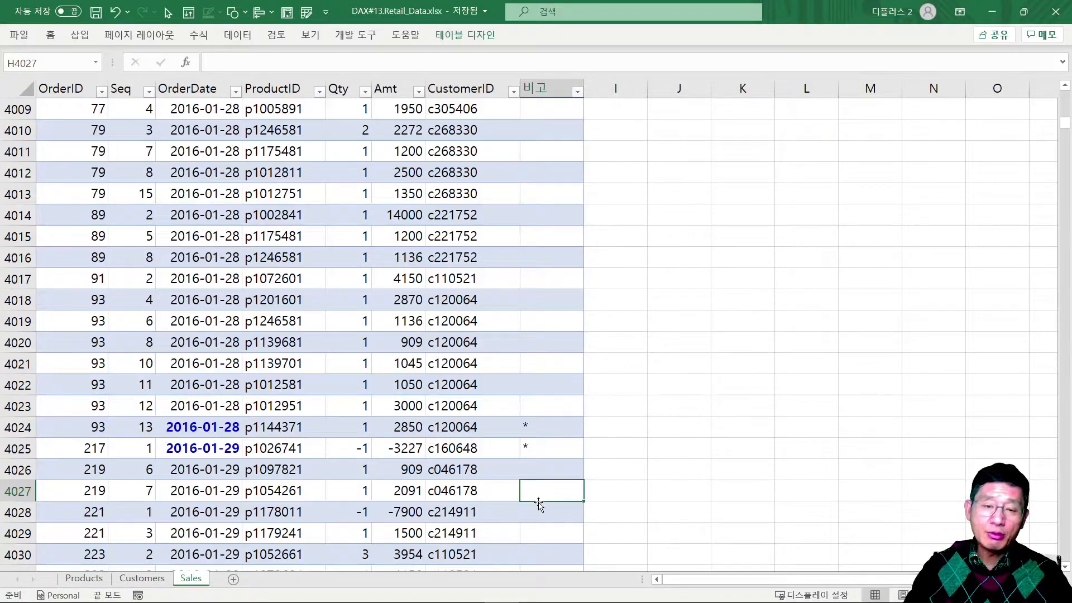
{"action": "key", "text": "Down"}
{"action": "scroll", "coordinate": [539, 506], "scroll_direction": "down", "scroll_amount": 3}
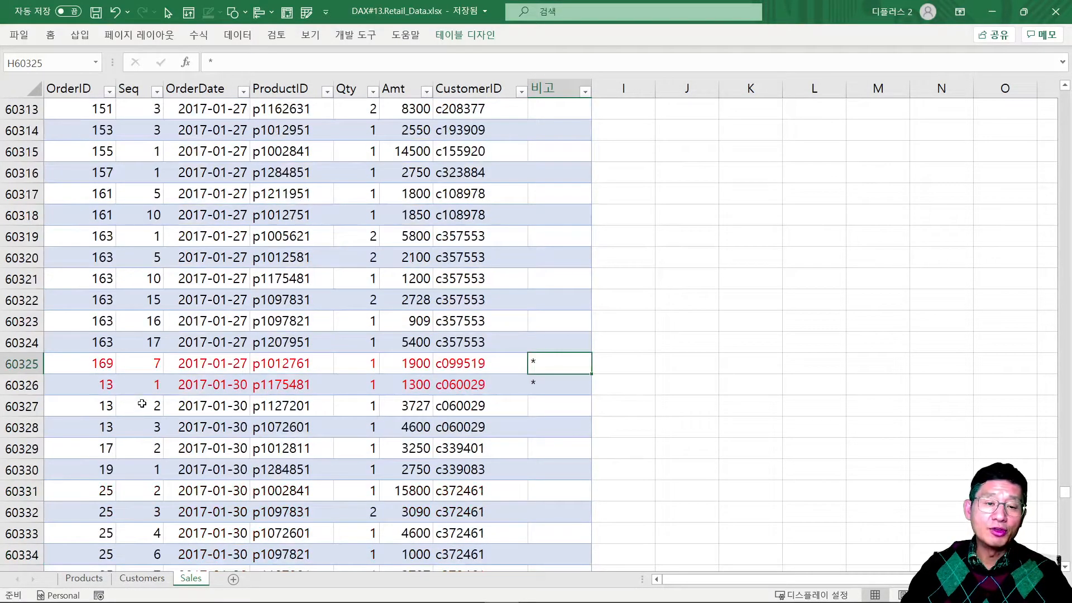
{"action": "left_click_drag", "start_coordinate": [202, 364], "coordinate": [204, 386]}
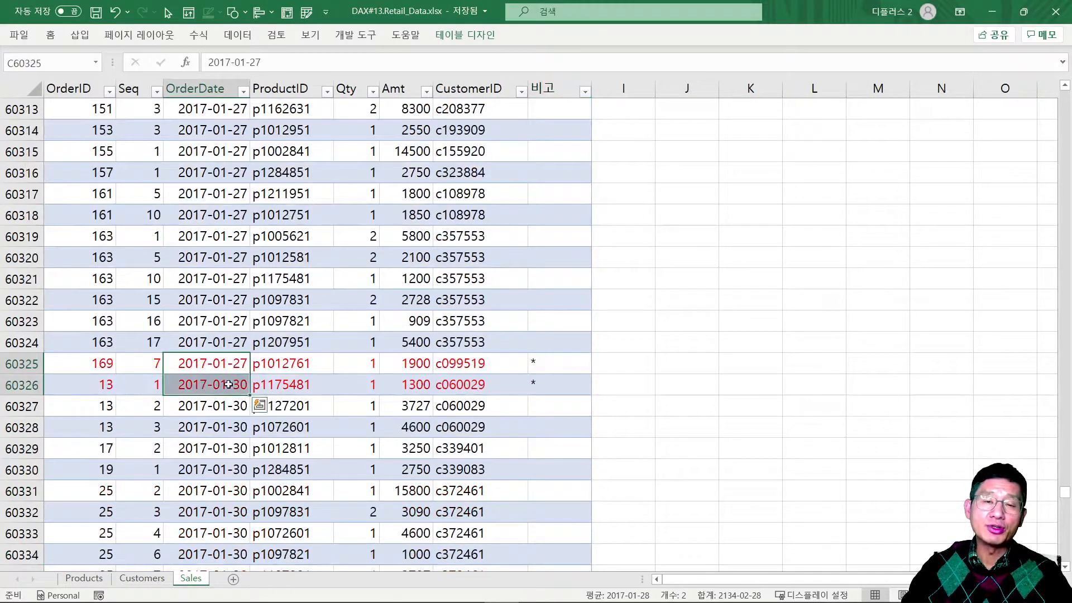
{"action": "scroll", "coordinate": [204, 387], "scroll_direction": "up", "scroll_amount": 14}
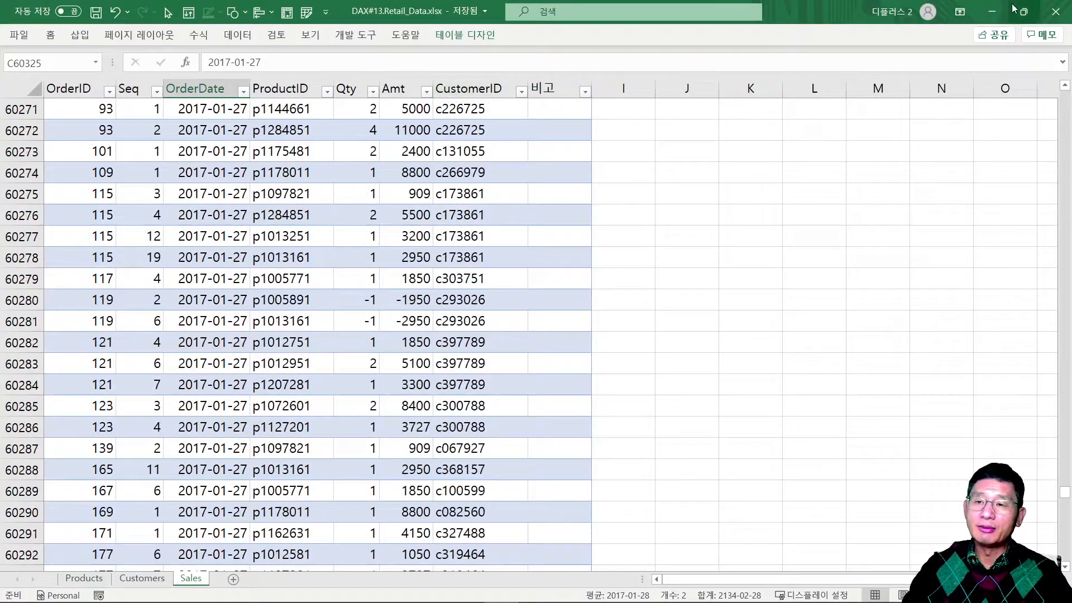
{"action": "left_click", "coordinate": [993, 11]}
- Return to the report view and review the formulas of the measures 총매출액 and 작년총매출액Sa, including the Sales[OrderDate] argument
{"action": "left_click", "coordinate": [14, 125]}
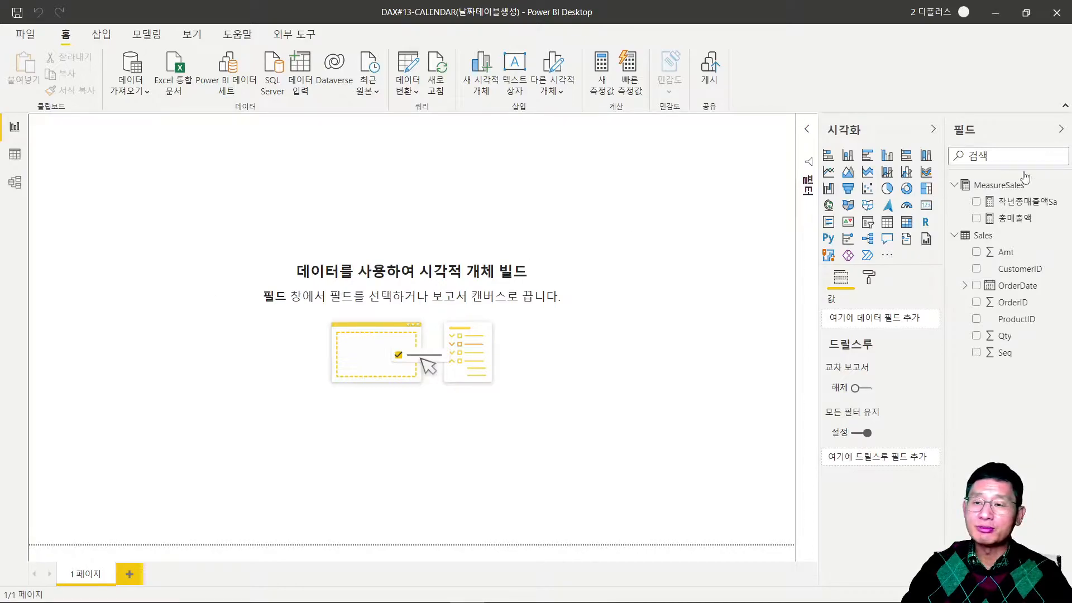
{"action": "left_click", "coordinate": [1006, 223]}
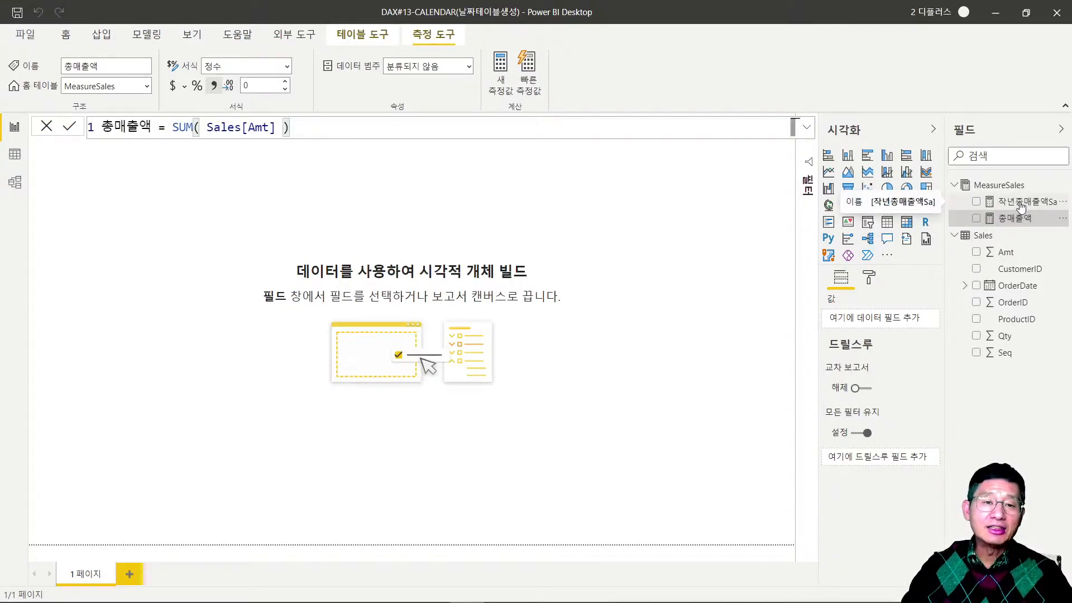
{"action": "left_click", "coordinate": [1021, 206]}
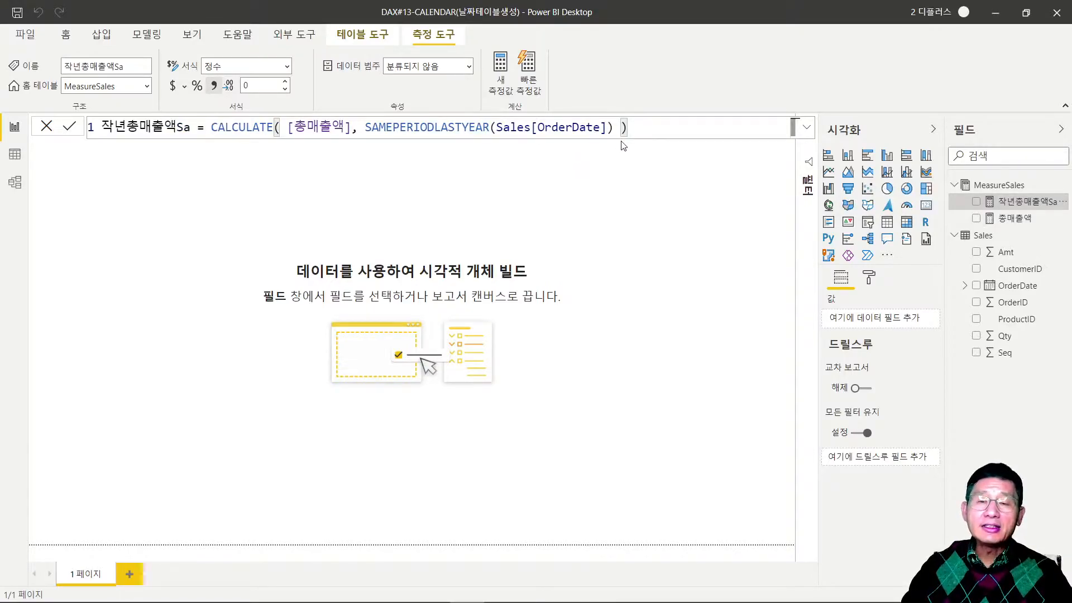
{"action": "left_click_drag", "start_coordinate": [497, 129], "coordinate": [607, 128]}
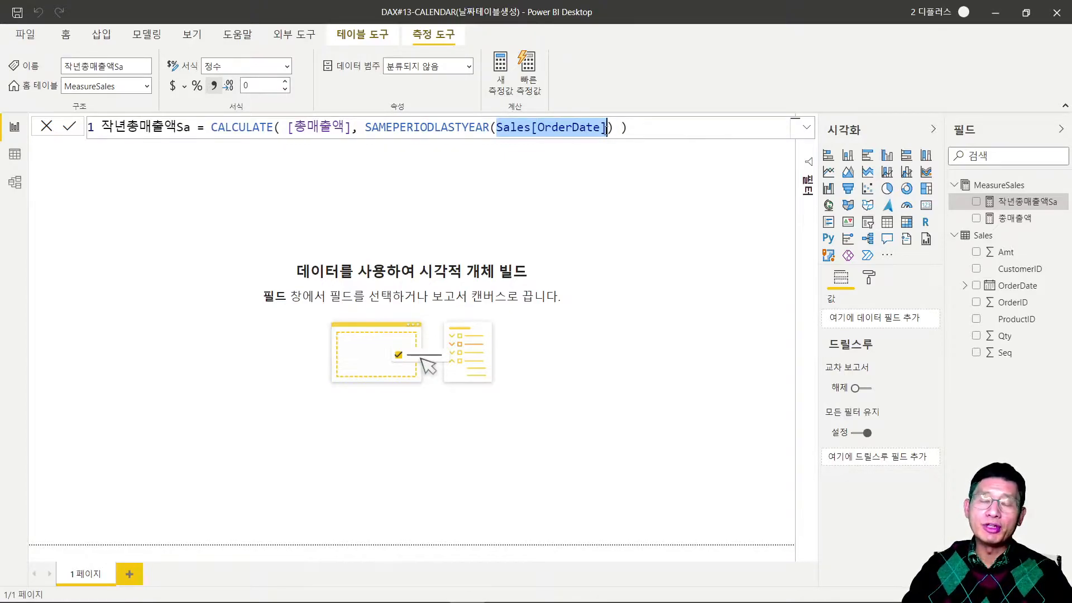
{"action": "left_click", "coordinate": [135, 287]}
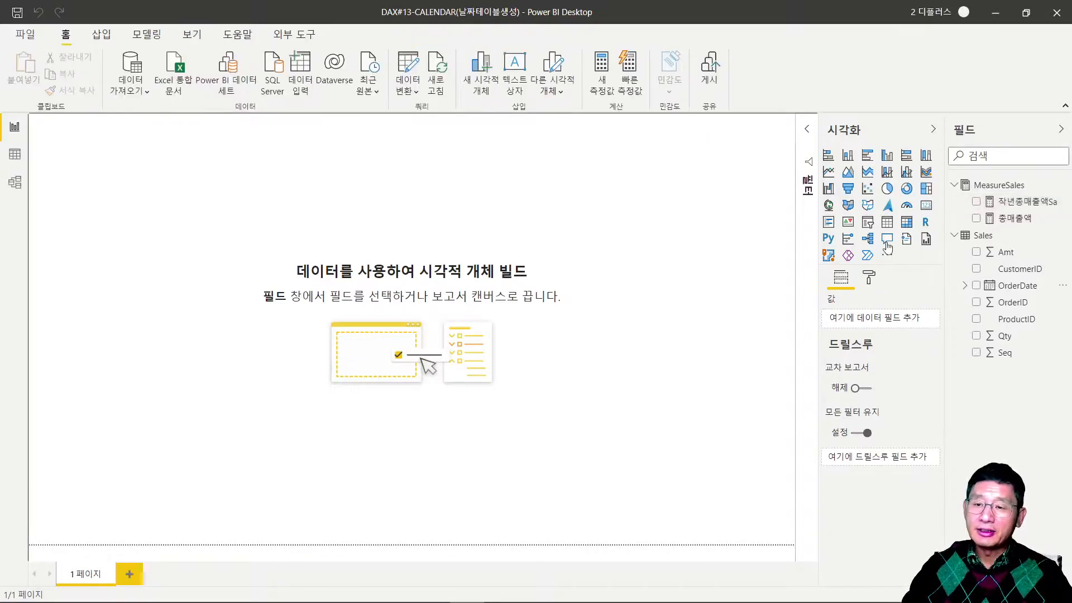
- Add a table visual to the report page and enlarge it to cover roughly half the page width
{"action": "left_click", "coordinate": [891, 223]}
{"action": "left_click_drag", "start_coordinate": [144, 195], "coordinate": [159, 258]}
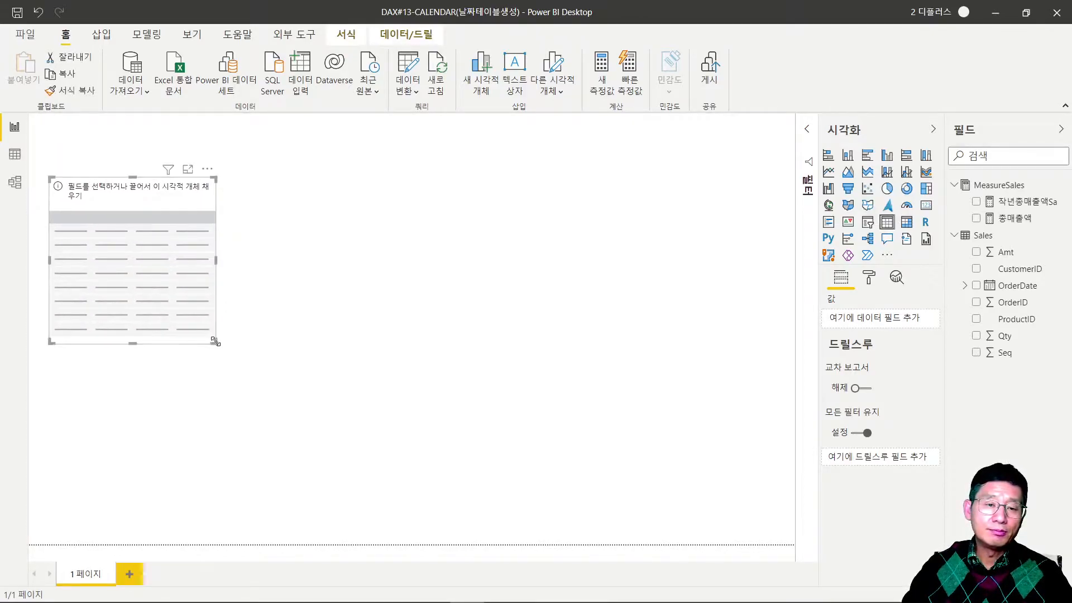
{"action": "left_click_drag", "start_coordinate": [214, 342], "coordinate": [416, 490]}
- Add the Sales OrderDate field to the table visual and show it as plain OrderDate instead of a date hierarchy
{"action": "left_click", "coordinate": [1013, 302]}
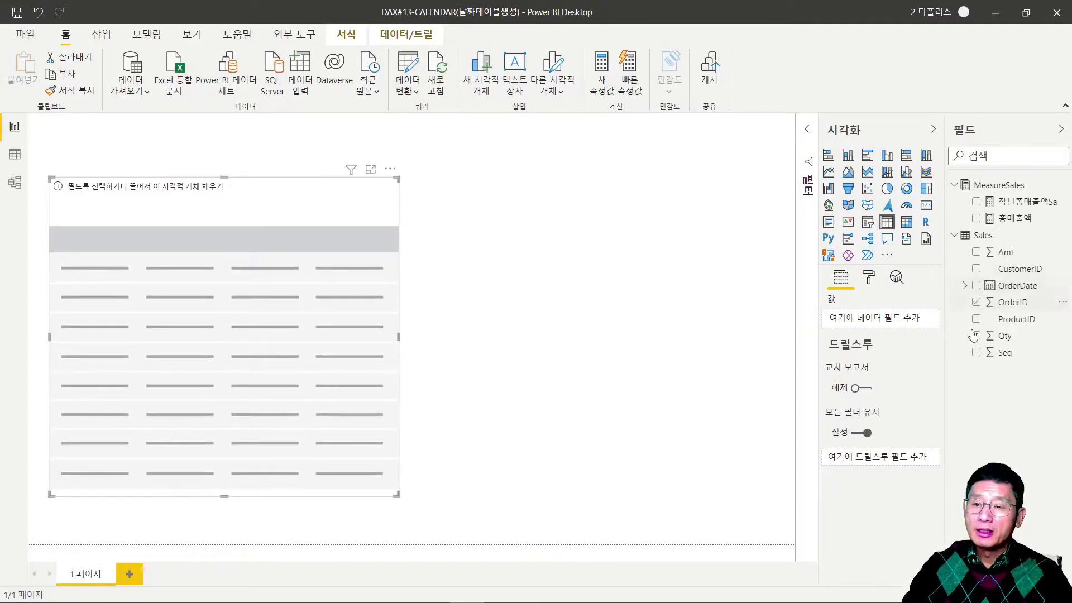
{"action": "left_click", "coordinate": [976, 286]}
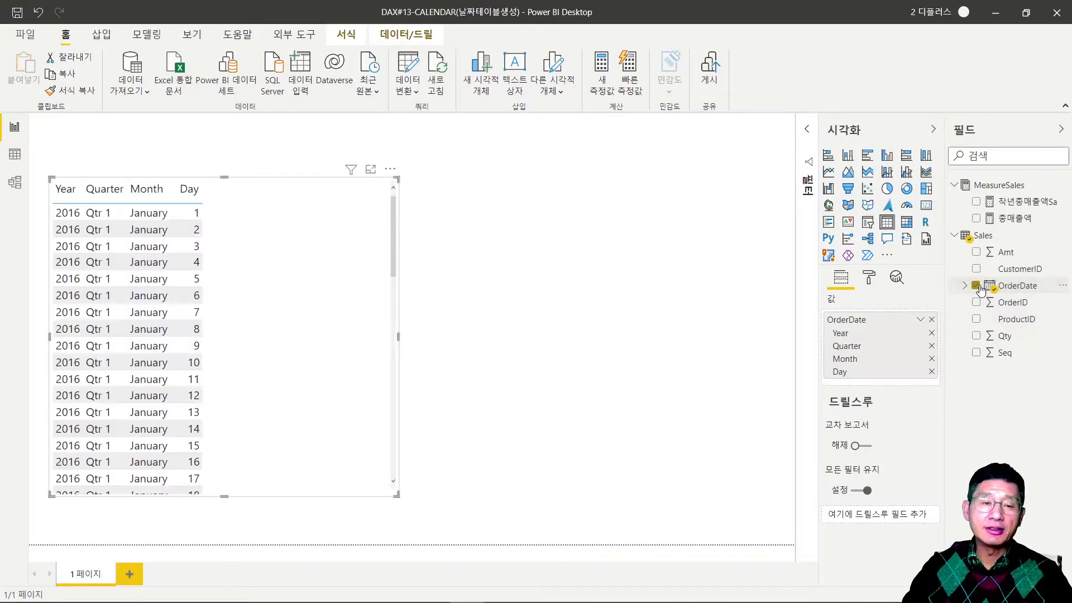
{"action": "left_click", "coordinate": [919, 320]}
{"action": "left_click", "coordinate": [918, 320]}
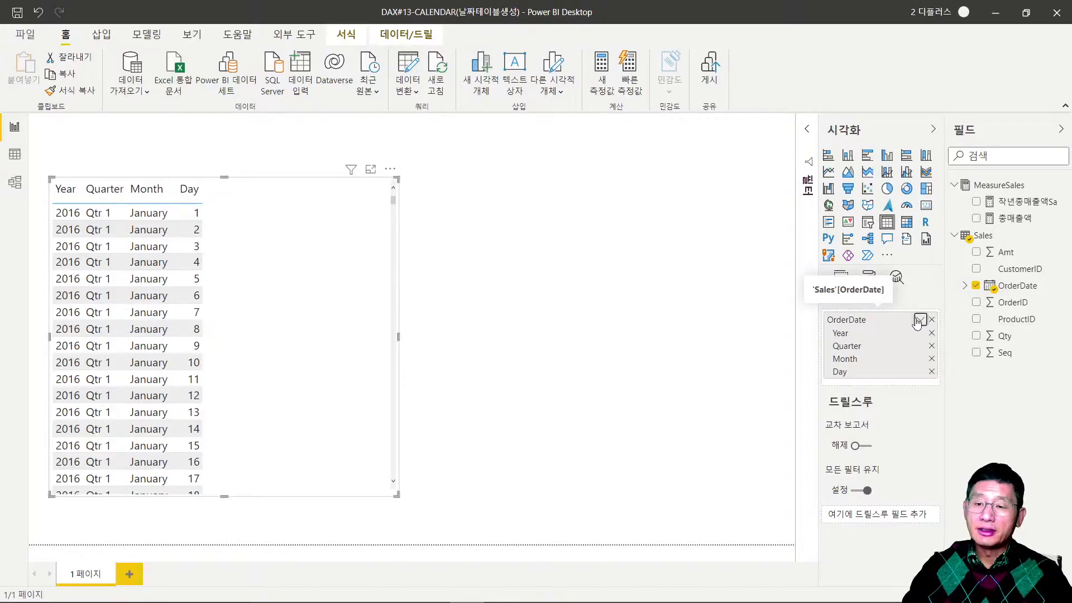
{"action": "left_click", "coordinate": [919, 321]}
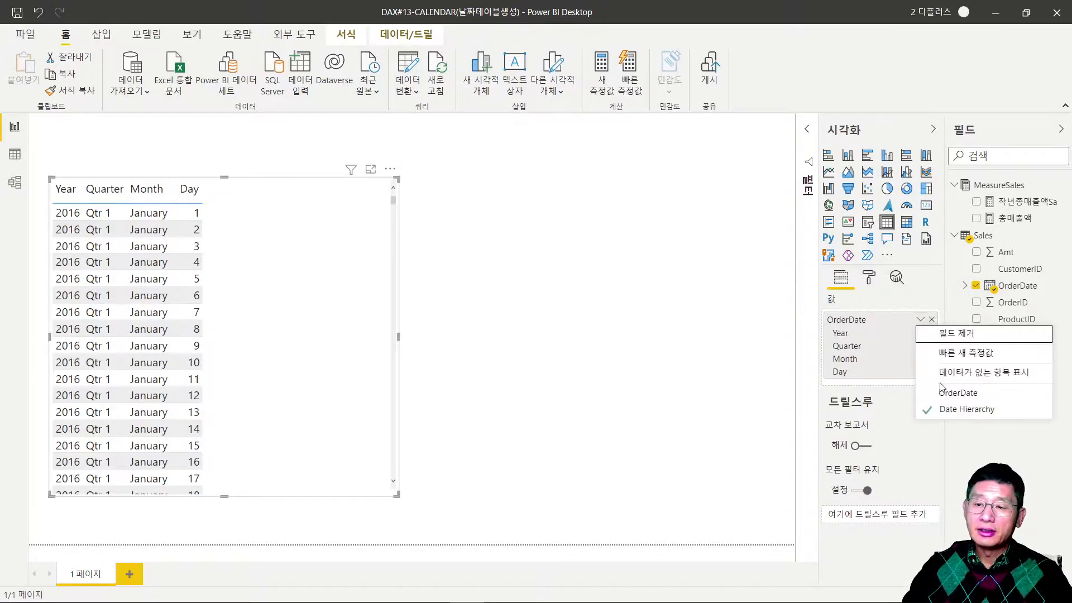
{"action": "left_click", "coordinate": [196, 303]}
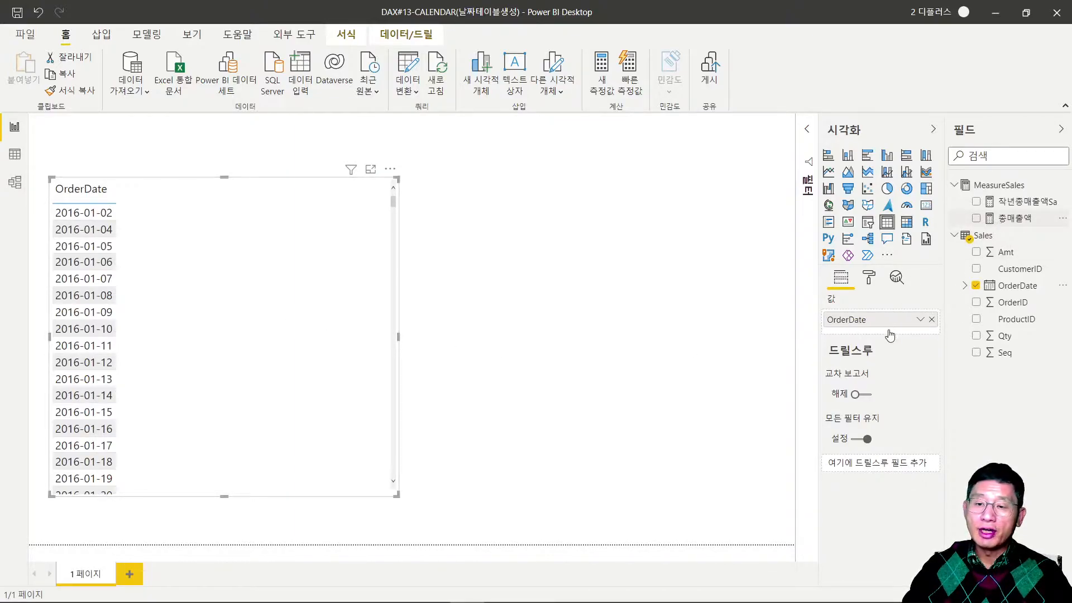
- Add the measures 총매출액 and 작년총매출액Sa to the table visual beneath OrderDate
{"action": "left_click_drag", "start_coordinate": [890, 335], "coordinate": [891, 335]}
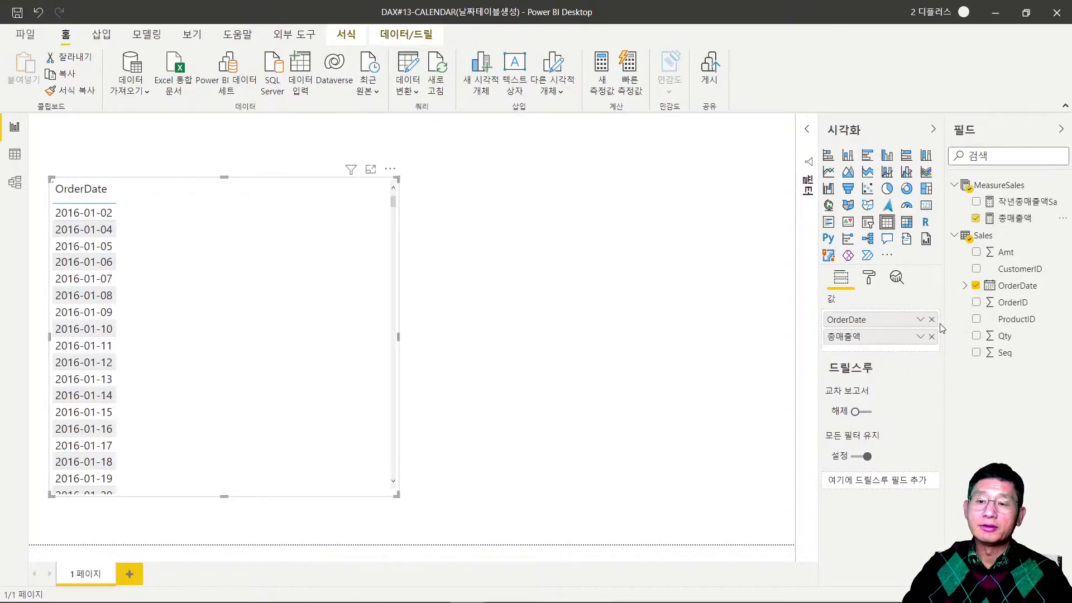
{"action": "left_click_drag", "start_coordinate": [1019, 202], "coordinate": [869, 367]}
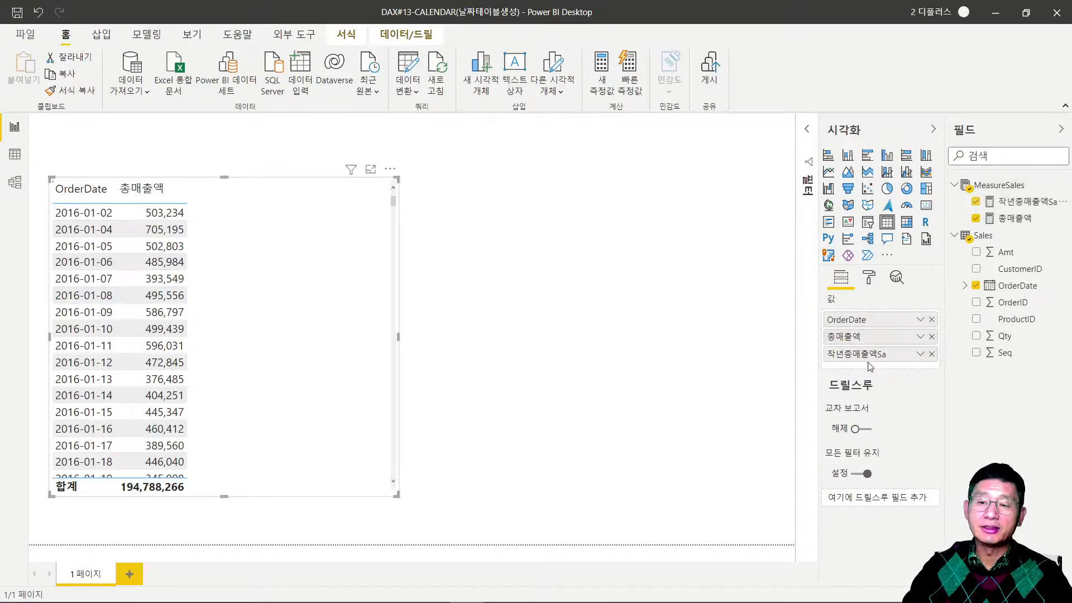
- Review the date column used in the 작년총매출액Sa formula and compare the late-January 2016 and 2017 sales in the table visual
{"action": "left_click", "coordinate": [1009, 203]}
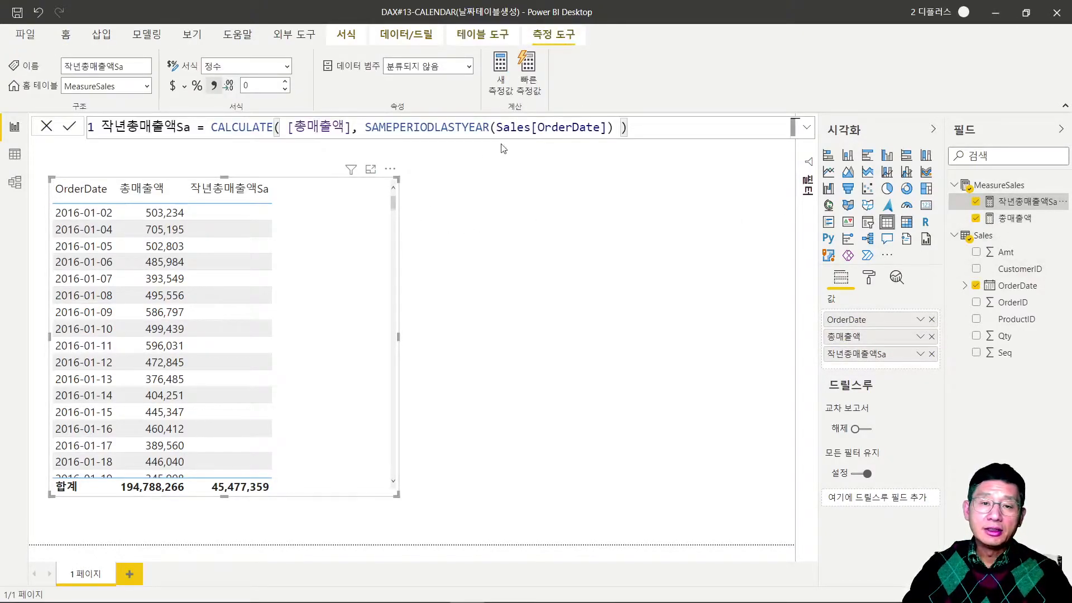
{"action": "left_click_drag", "start_coordinate": [539, 129], "coordinate": [600, 129]}
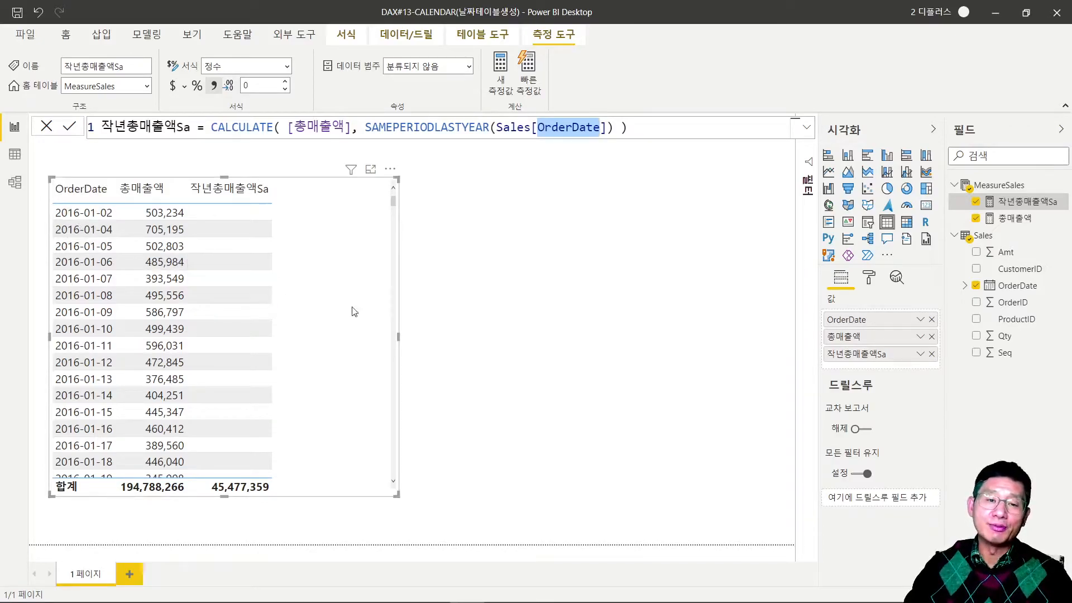
{"action": "left_click", "coordinate": [393, 201]}
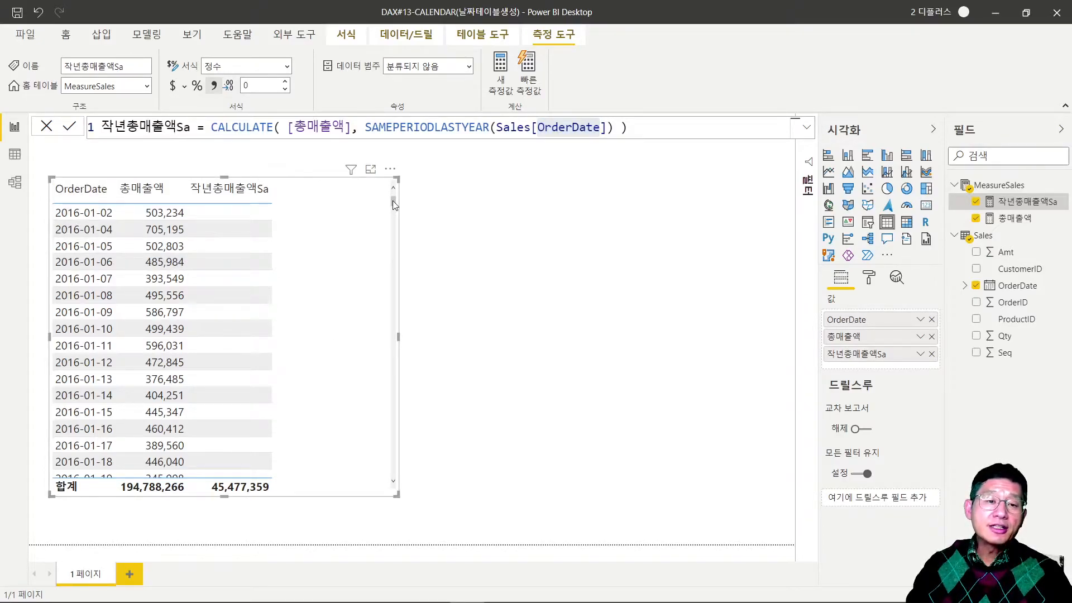
{"action": "mouse_move", "coordinate": [393, 200]}
{"action": "left_mouse_down"}
{"action": "mouse_move", "coordinate": [389, 231]}
{"action": "mouse_move", "coordinate": [394, 212]}
{"action": "left_mouse_up"}
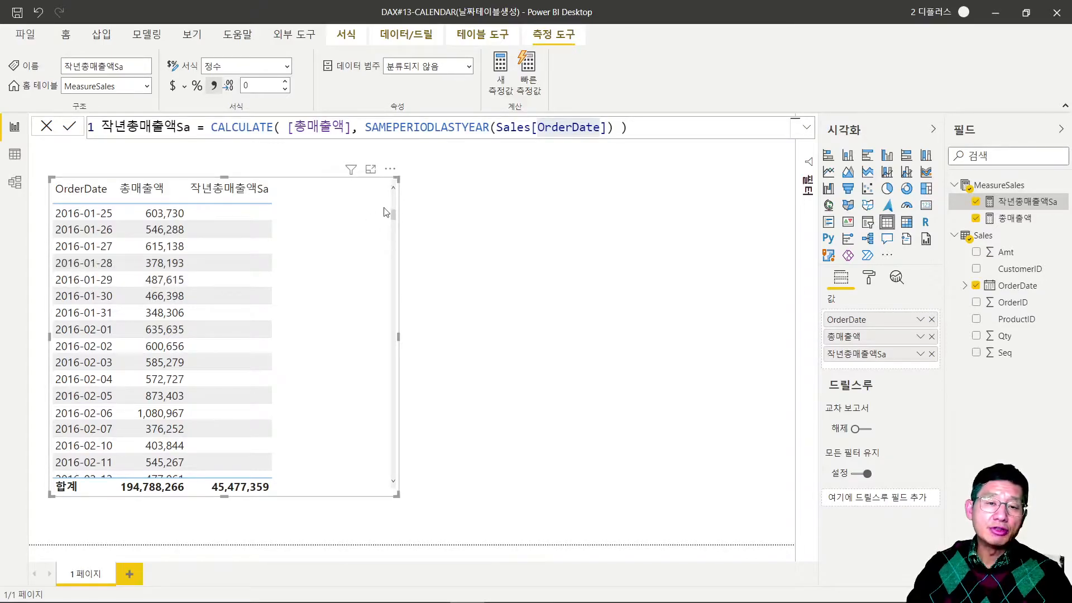
{"action": "scroll", "coordinate": [393, 216], "scroll_direction": "down", "scroll_amount": 1}
{"action": "left_click_drag", "start_coordinate": [393, 217], "coordinate": [383, 434]}
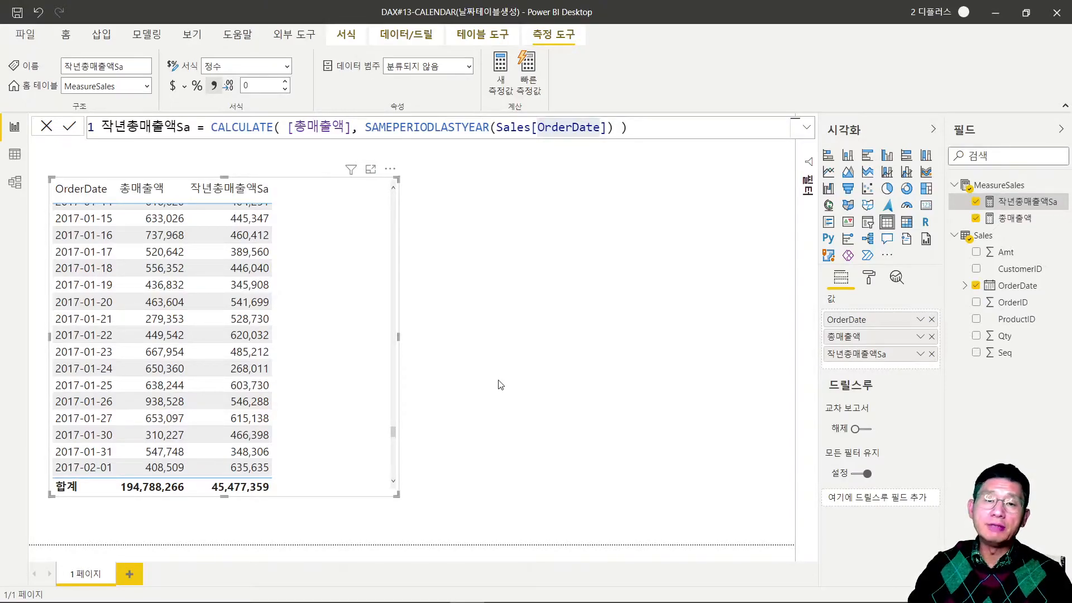
{"action": "left_click", "coordinate": [499, 384]}
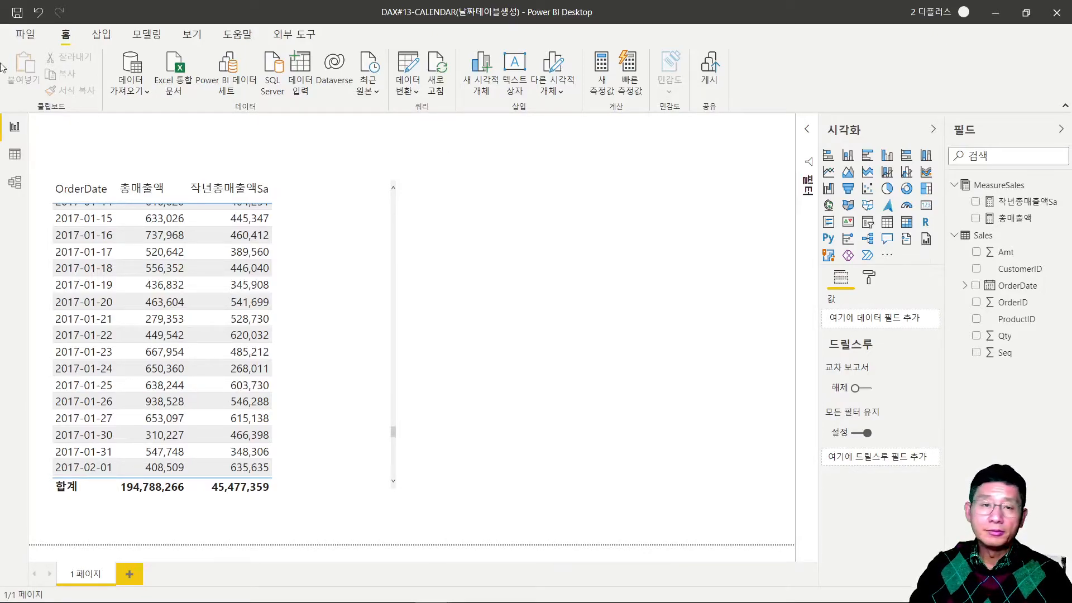
- Create a calculated table with the formula Dates = CALENDAR( MIN(Sales[OrderDate]), MAX(Sales[OrderDate]) )
{"action": "left_click", "coordinate": [157, 37]}
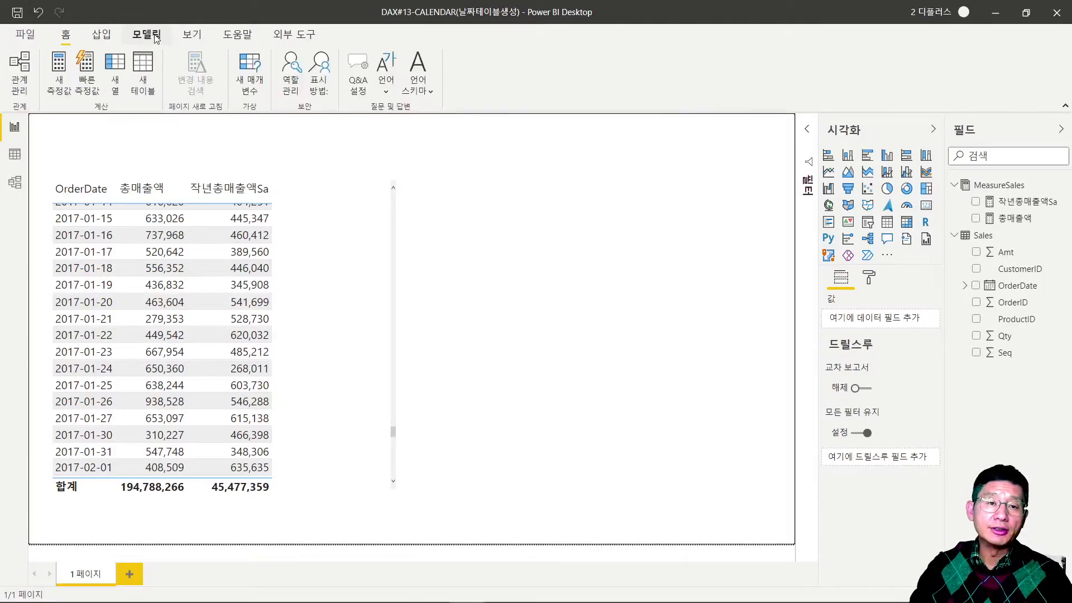
{"action": "left_click", "coordinate": [143, 76]}
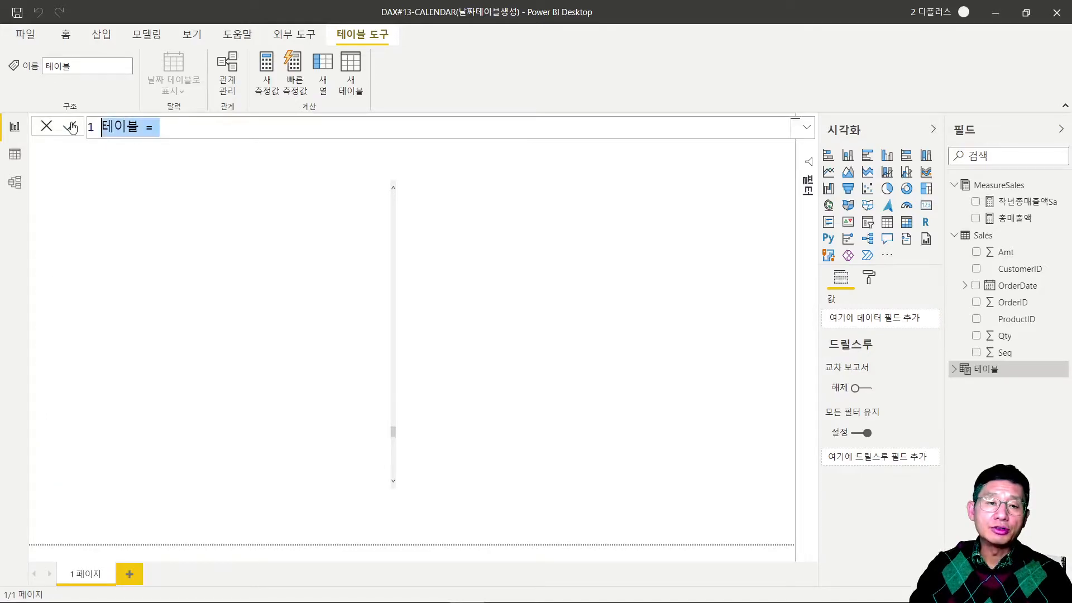
{"action": "type", "text": "Dates = CALENDAR( MIN(Sales[OrderDate]), MAX(Sales[OrderDate]) )"}
{"action": "key", "text": "BackSpace"}
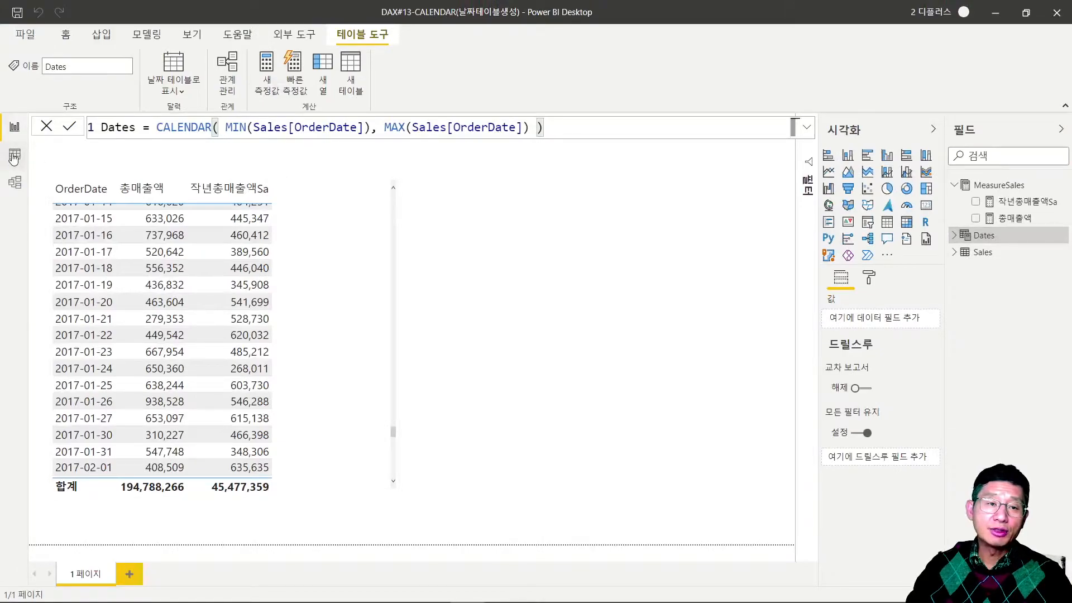
- Show the Dates table in the data view and set its Date column's format to *2001-03-14 (Short Date)
{"action": "left_click", "coordinate": [14, 158]}
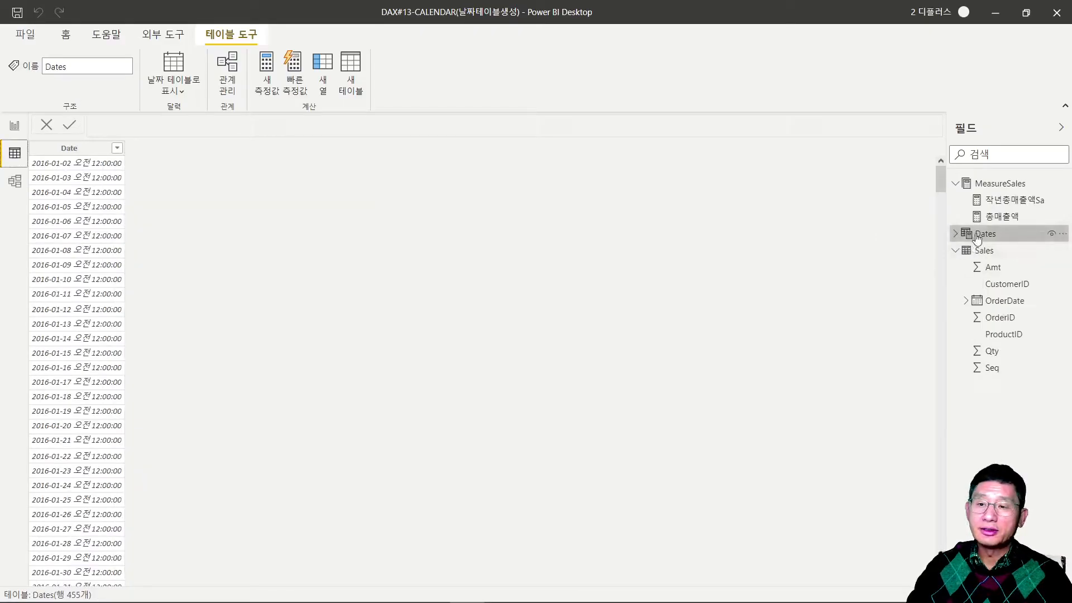
{"action": "left_click", "coordinate": [956, 250]}
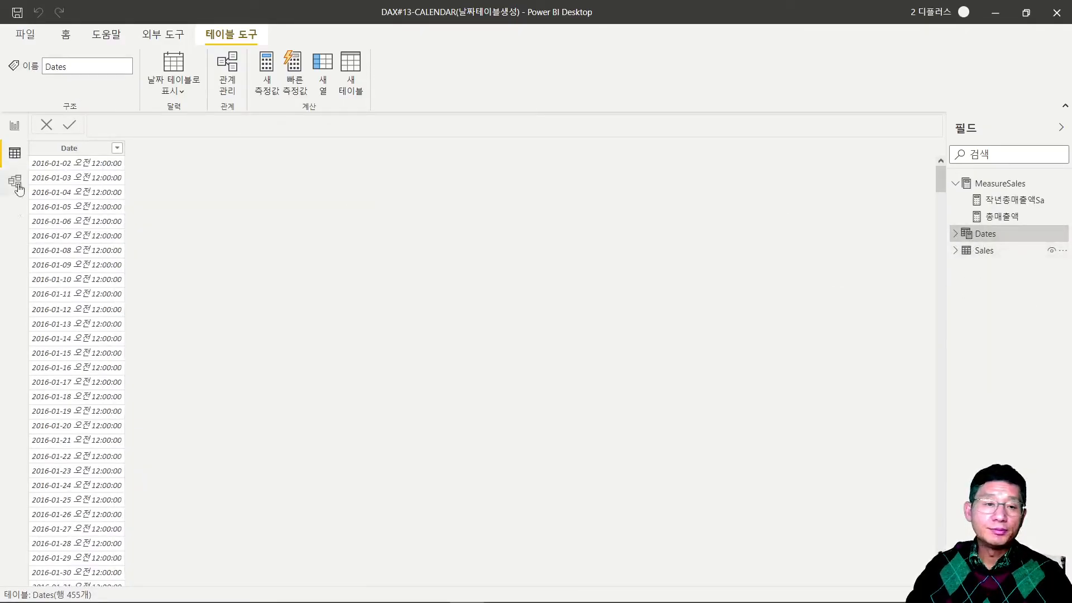
{"action": "left_click", "coordinate": [66, 148]}
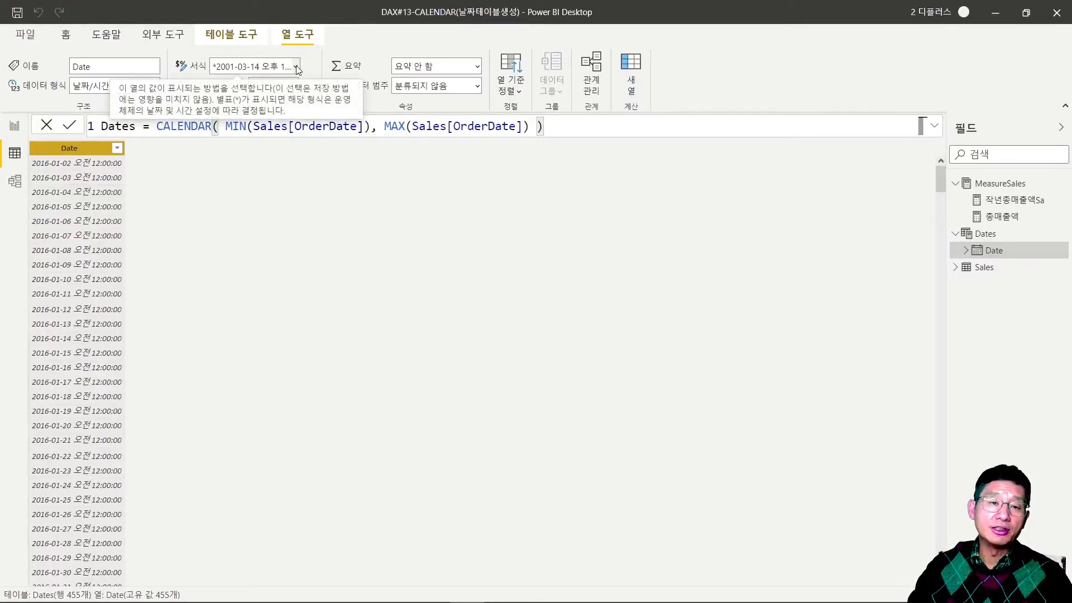
{"action": "left_click", "coordinate": [297, 67]}
{"action": "left_click", "coordinate": [268, 128]}
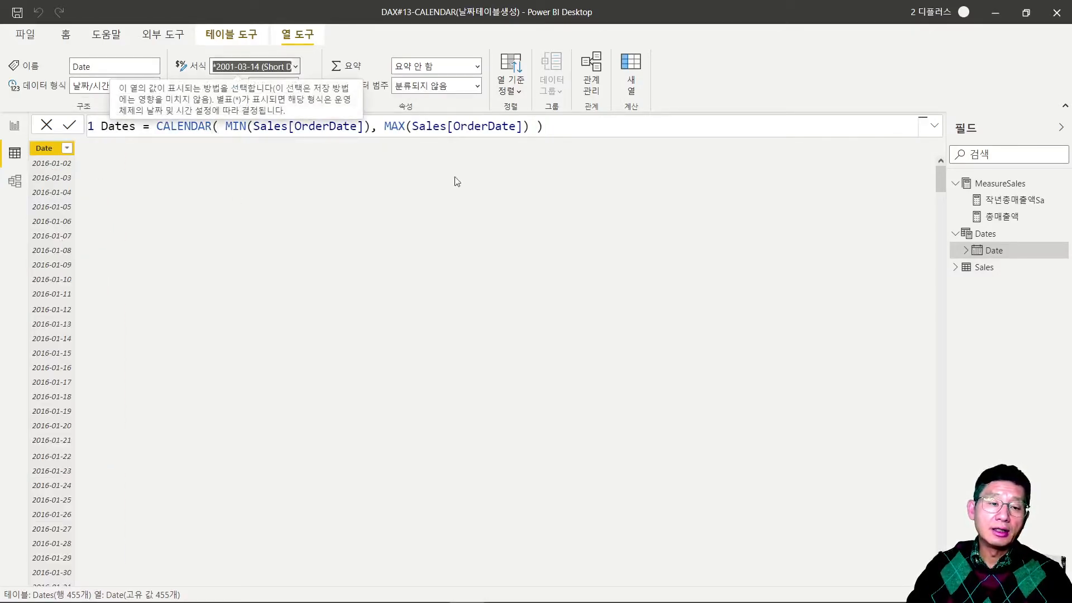
- Examine the Dates table's Date column through late January 2017 for continuous dates
{"action": "left_click_drag", "start_coordinate": [942, 176], "coordinate": [896, 503]}
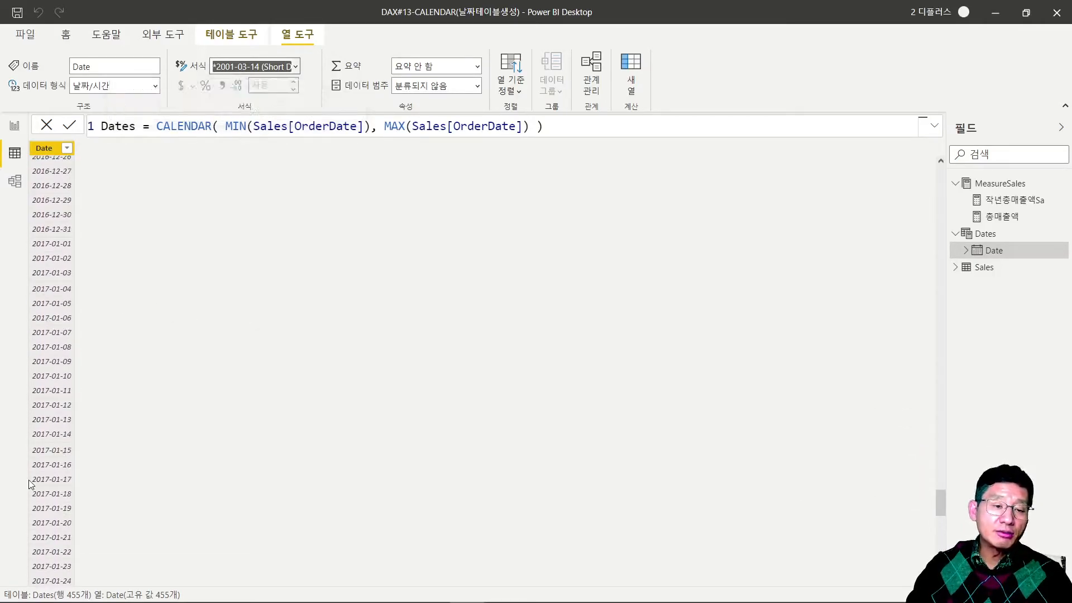
{"action": "scroll", "coordinate": [52, 506], "scroll_direction": "down", "scroll_amount": 3}
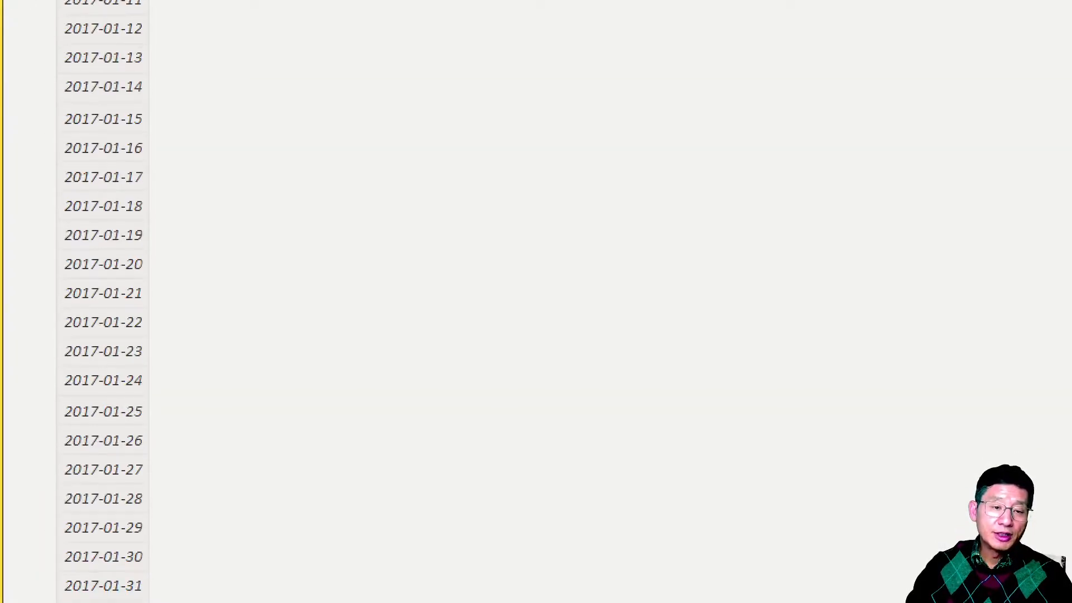
{"action": "mouse_move", "coordinate": [27, 430]}
{"action": "left_mouse_down"}
{"action": "mouse_move", "coordinate": [132, 495]}
{"action": "mouse_move", "coordinate": [180, 566]}
{"action": "left_mouse_up"}
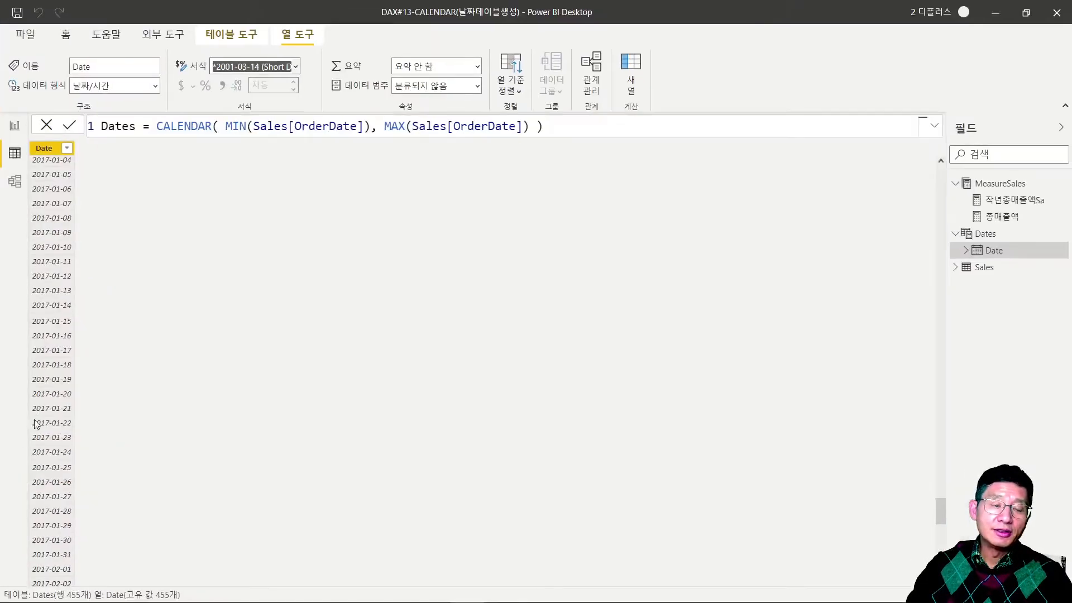
{"action": "left_click", "coordinate": [14, 153]}
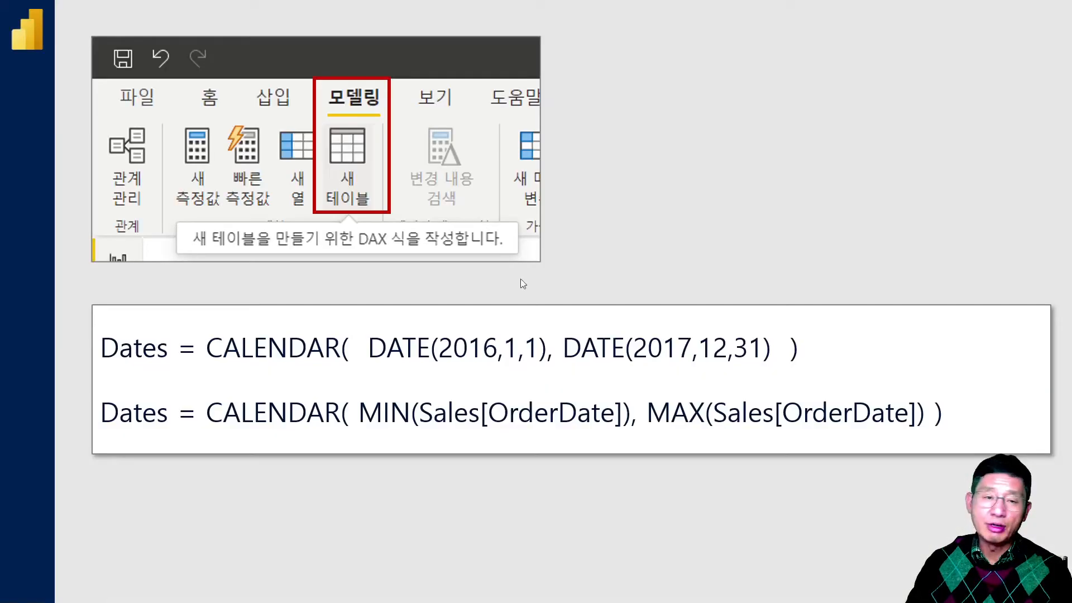
{"action": "left_click", "coordinate": [62, 195]}
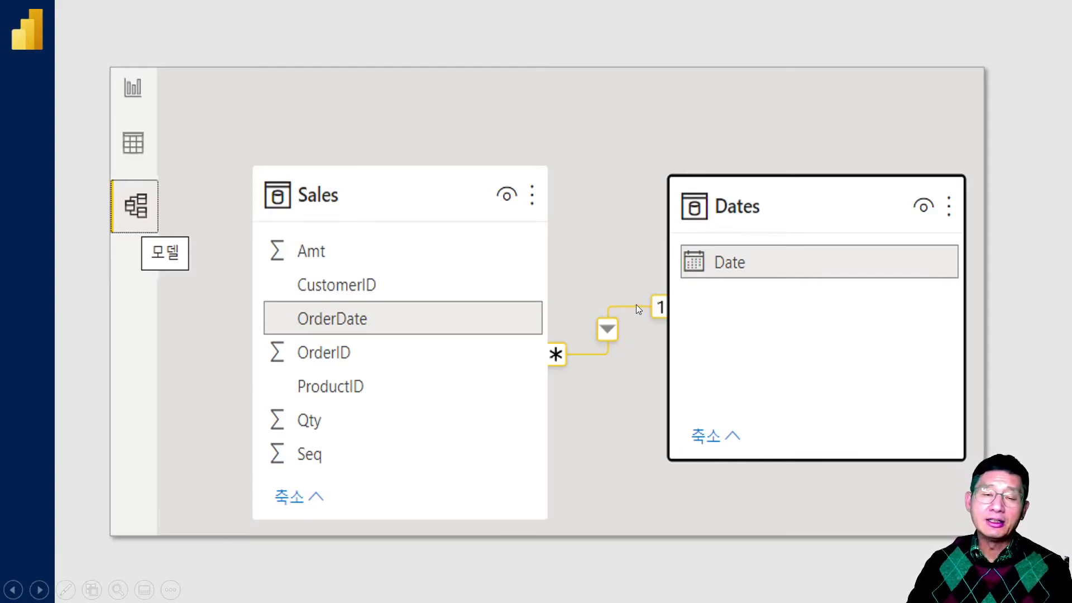
- Switch to Power BI Desktop's model view, place the Dates table beside Sales and relate Sales OrderDate to Dates Date
{"action": "key", "text": "alt+Tab"}
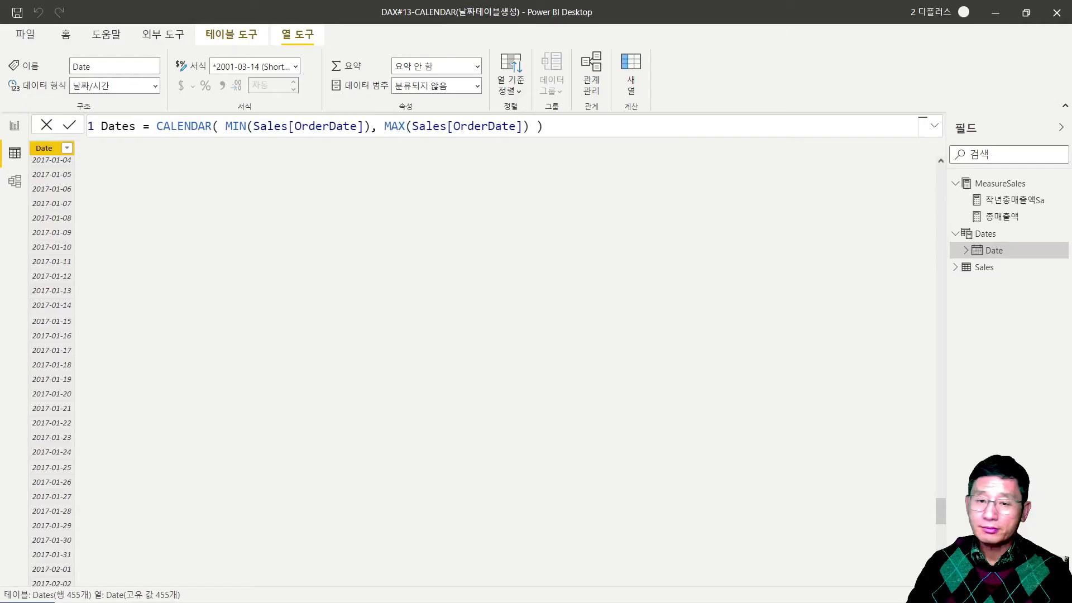
{"action": "left_click", "coordinate": [14, 181]}
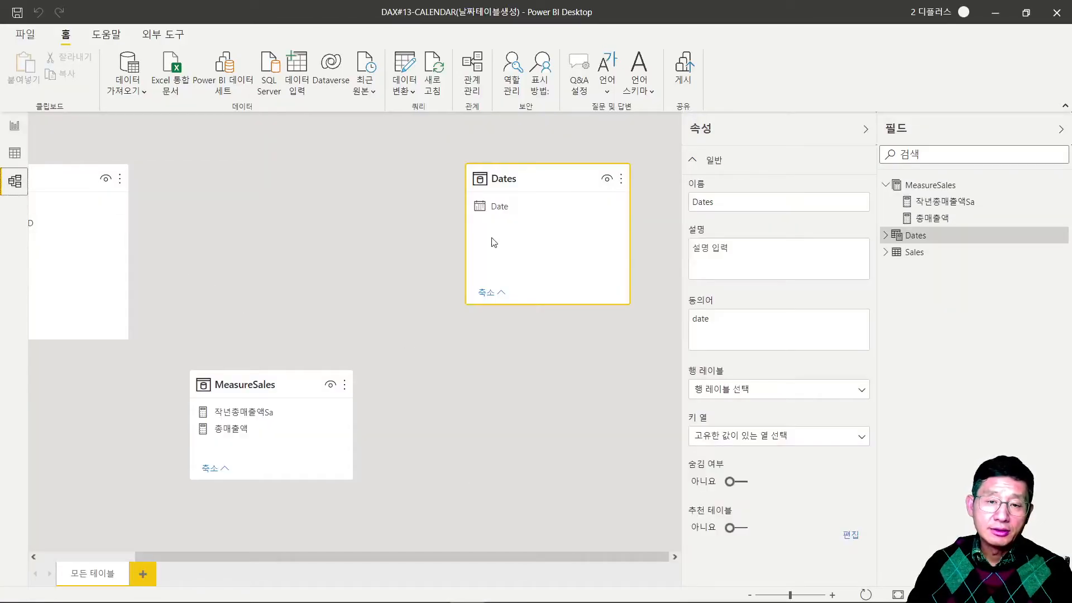
{"action": "left_click_drag", "start_coordinate": [503, 181], "coordinate": [341, 208]}
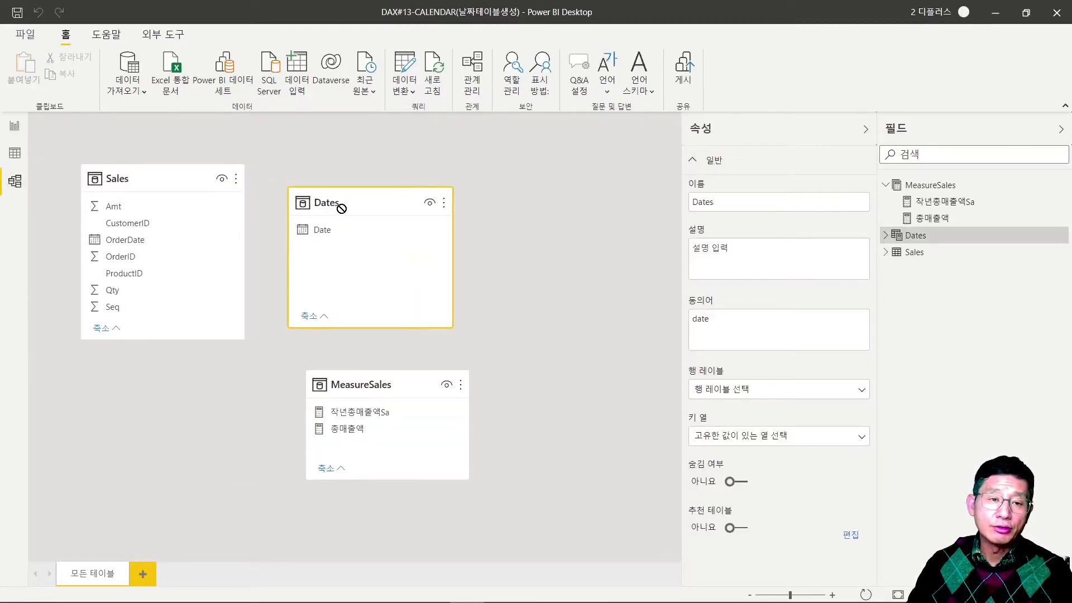
{"action": "left_click_drag", "start_coordinate": [128, 241], "coordinate": [320, 232]}
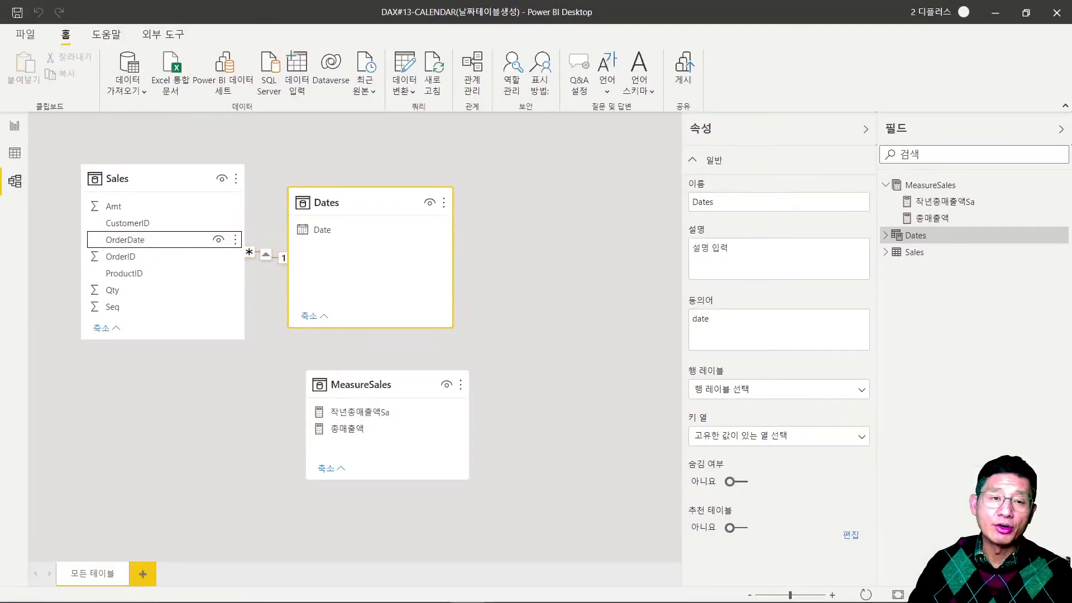
- Return to the report view and copy the entire formula of the 작년총매출액Sa measure
{"action": "left_click", "coordinate": [16, 134]}
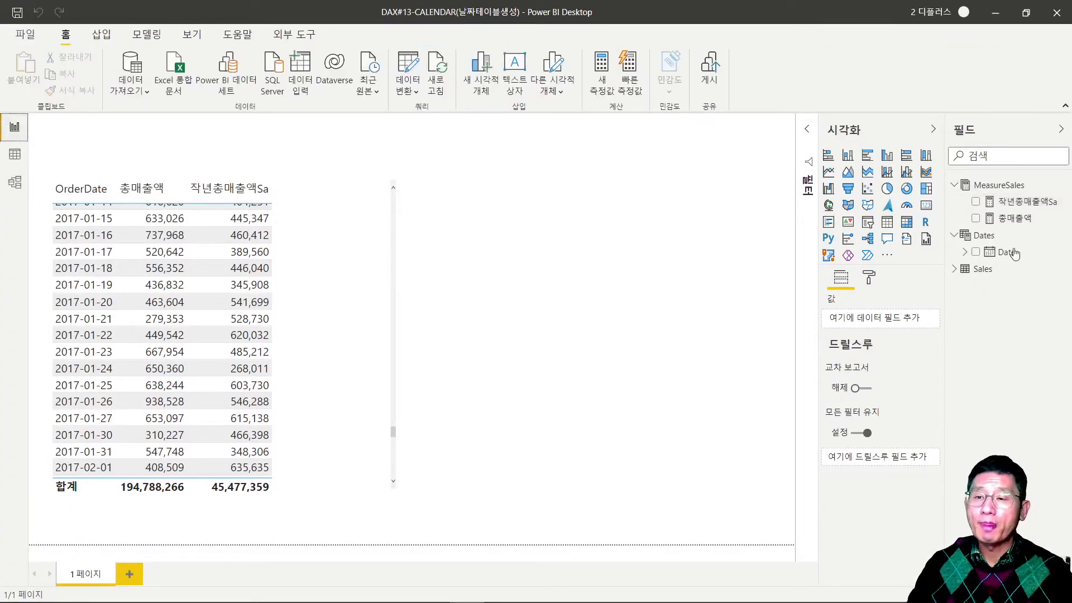
{"action": "left_click", "coordinate": [1038, 205]}
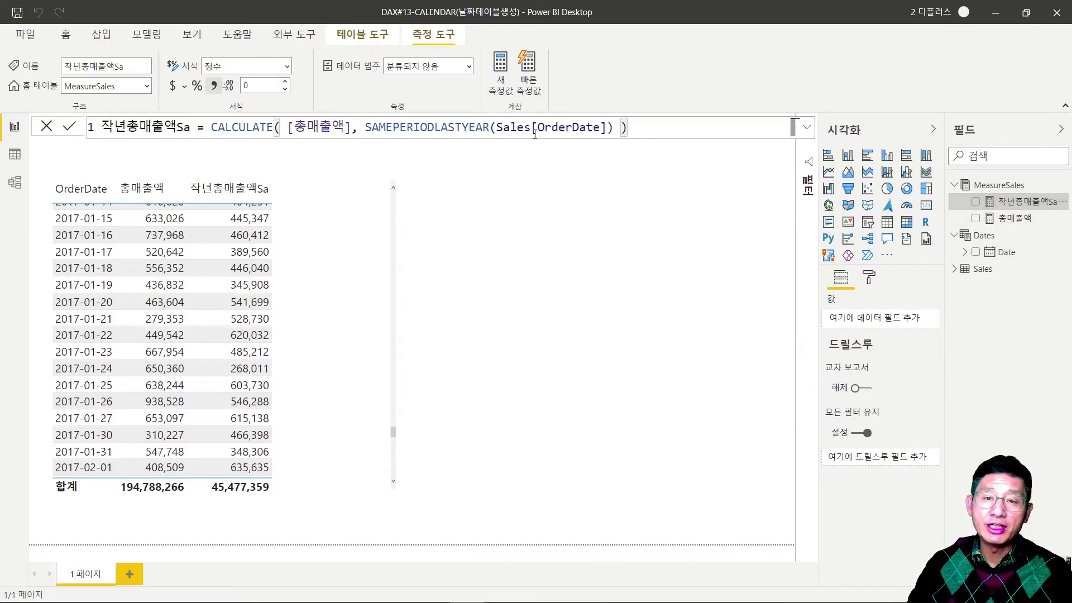
{"action": "left_click_drag", "start_coordinate": [497, 127], "coordinate": [601, 127]}
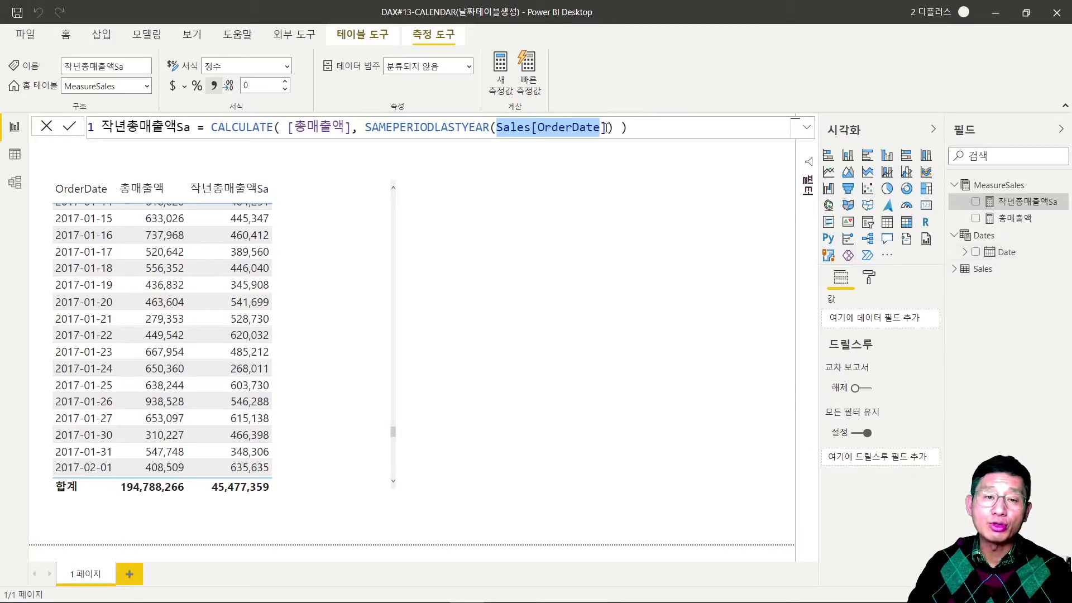
{"action": "left_click_drag", "start_coordinate": [626, 127], "coordinate": [81, 120]}
{"action": "key", "text": "ctrl+c"}
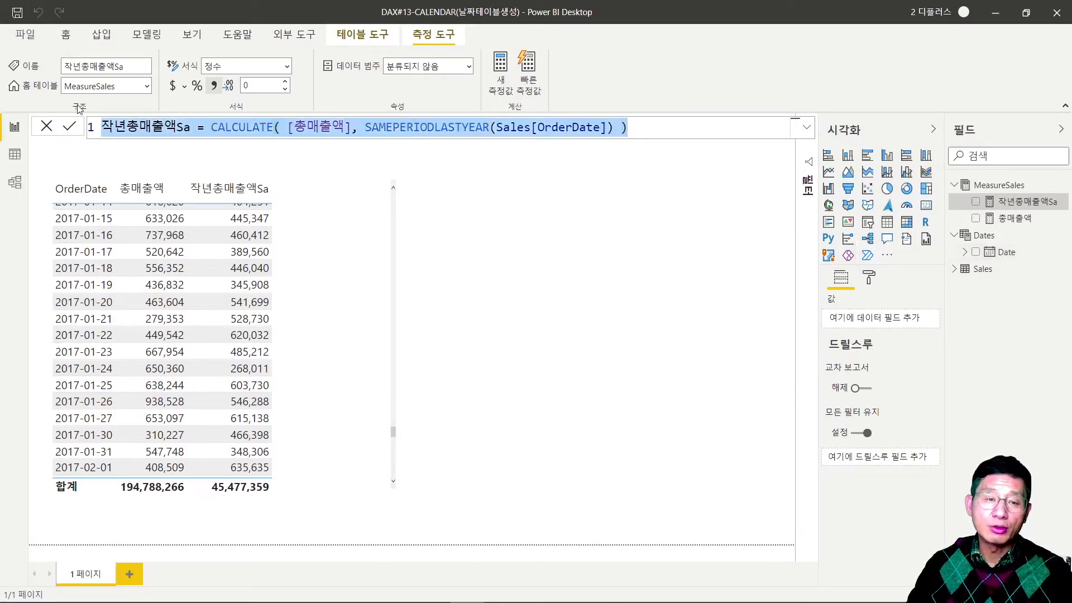
{"action": "left_click", "coordinate": [542, 244]}
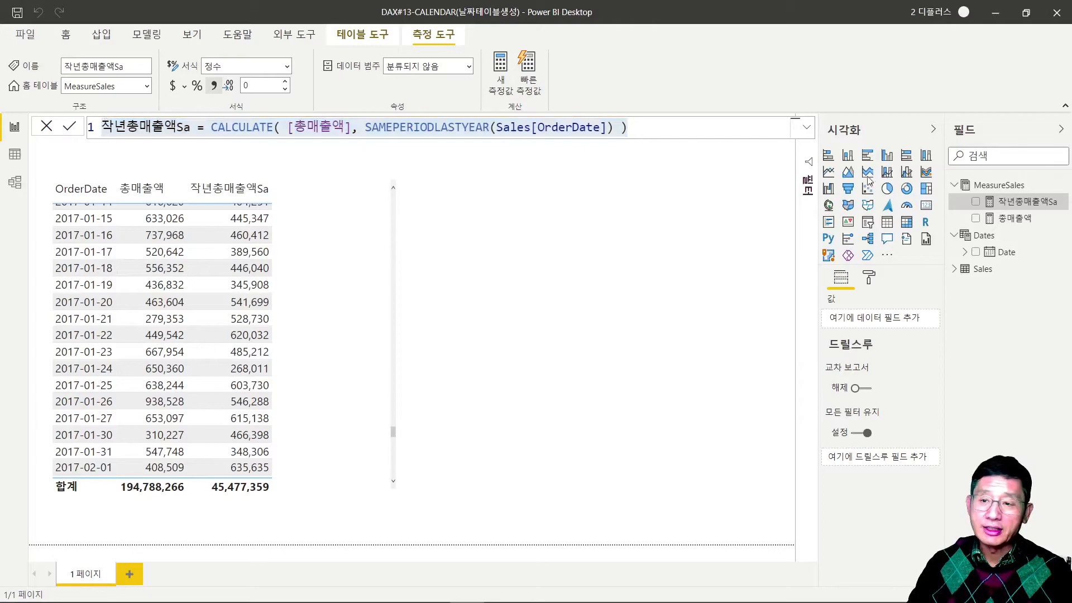
- Add a new measure to MeasureSales, paste the copied formula into it and name it 작년총매출액Da
{"action": "left_click", "coordinate": [980, 186]}
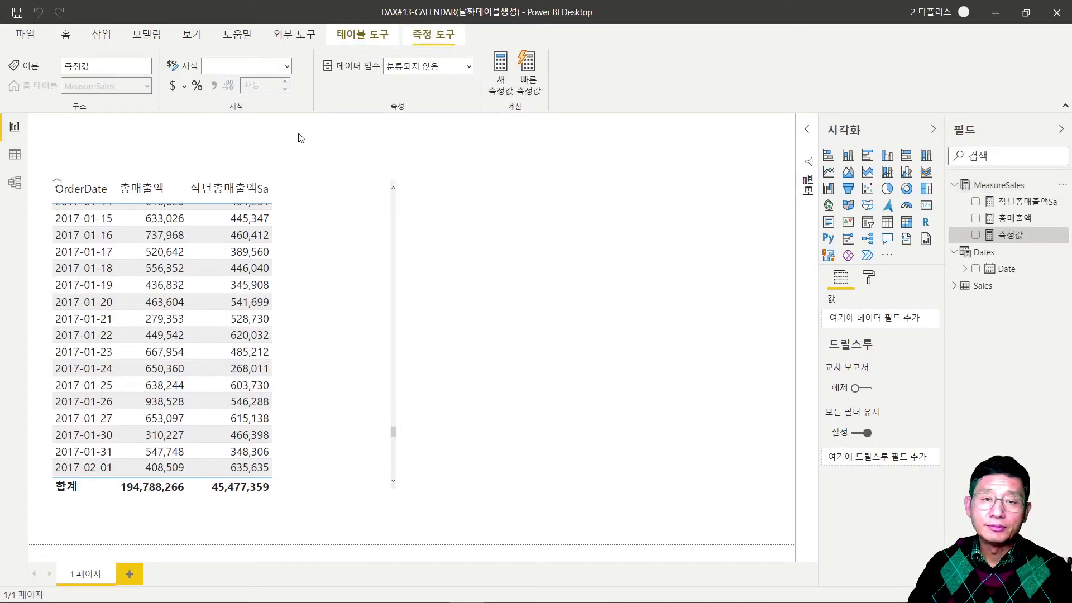
{"action": "key", "text": "ctrl+v"}
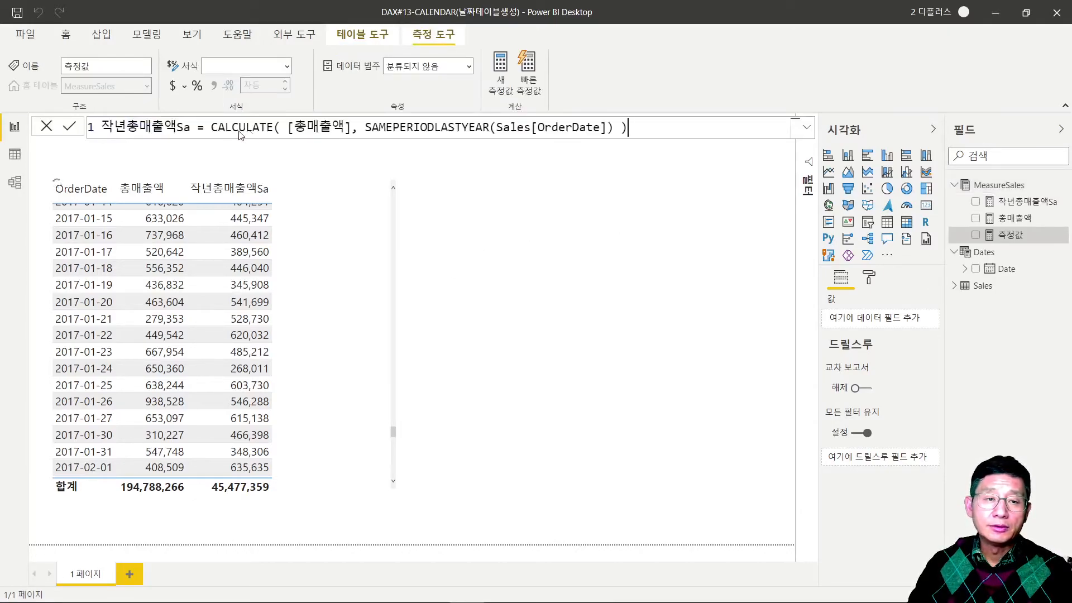
{"action": "left_click", "coordinate": [184, 127]}
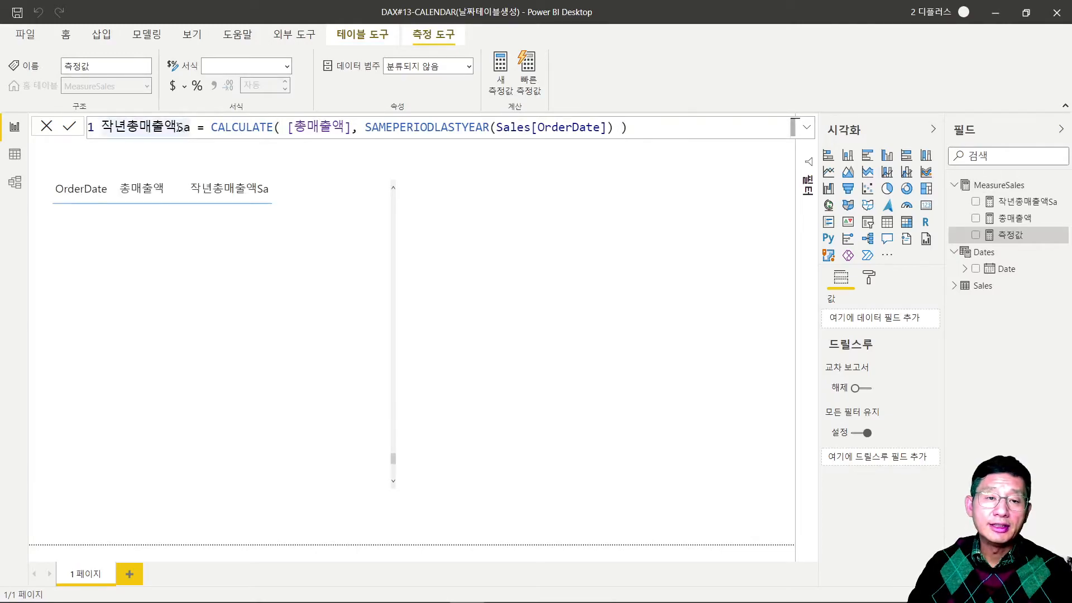
{"action": "type", "text": "D"}
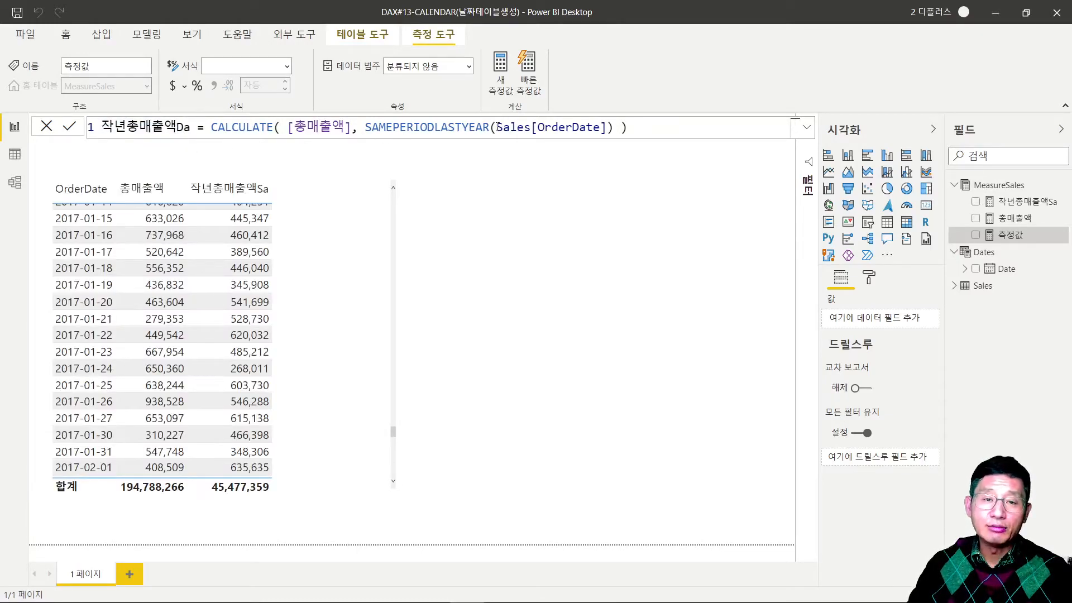
- Replace Sales[OrderDate] with Dates[Date] inside SAMEPERIODLASTYEAR and commit the 작년총매출액Da measure
{"action": "left_click_drag", "start_coordinate": [497, 127], "coordinate": [529, 127]}
{"action": "type", "text": "Date"}
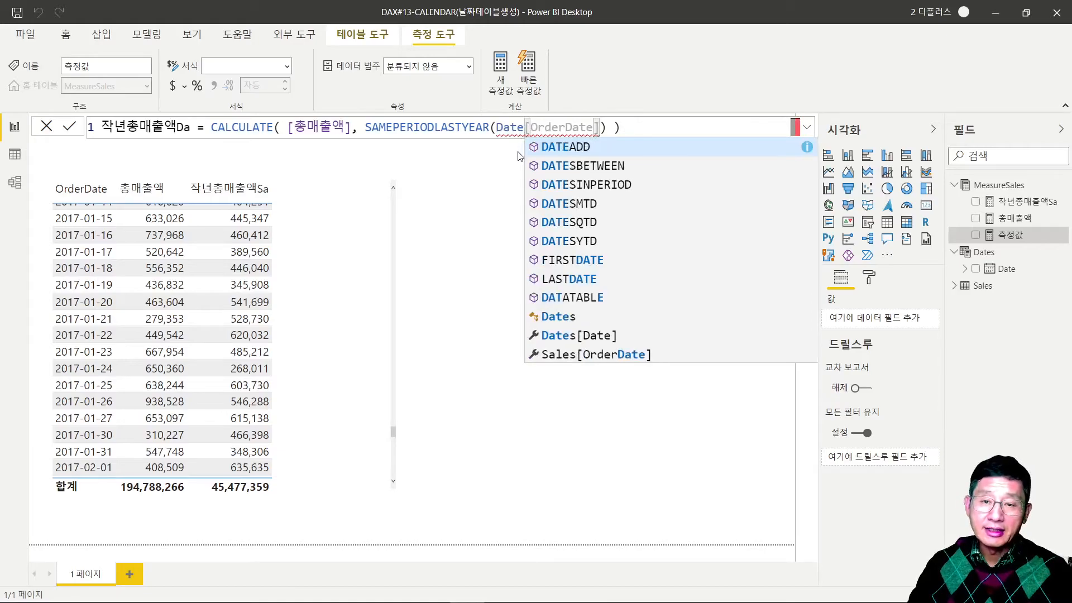
{"action": "type", "text": "s[Date"}
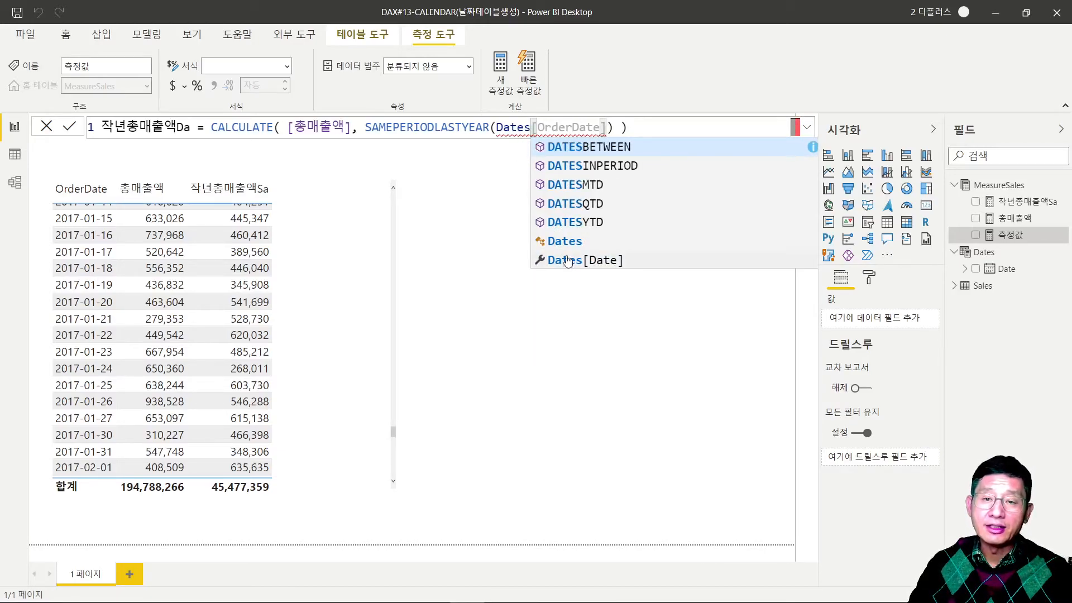
{"action": "left_click", "coordinate": [567, 261]}
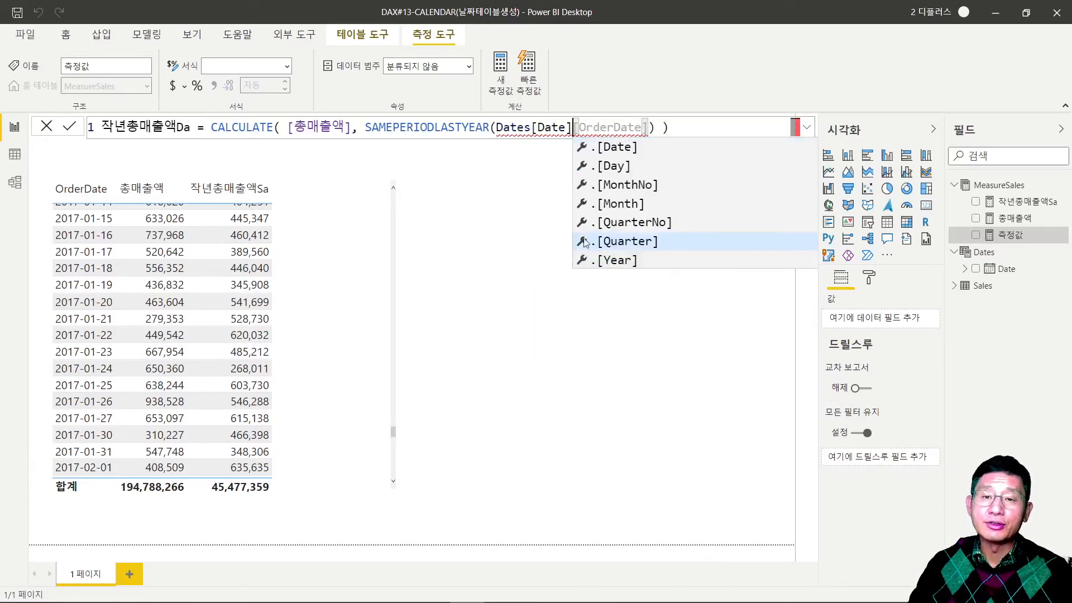
{"action": "left_click", "coordinate": [651, 127]}
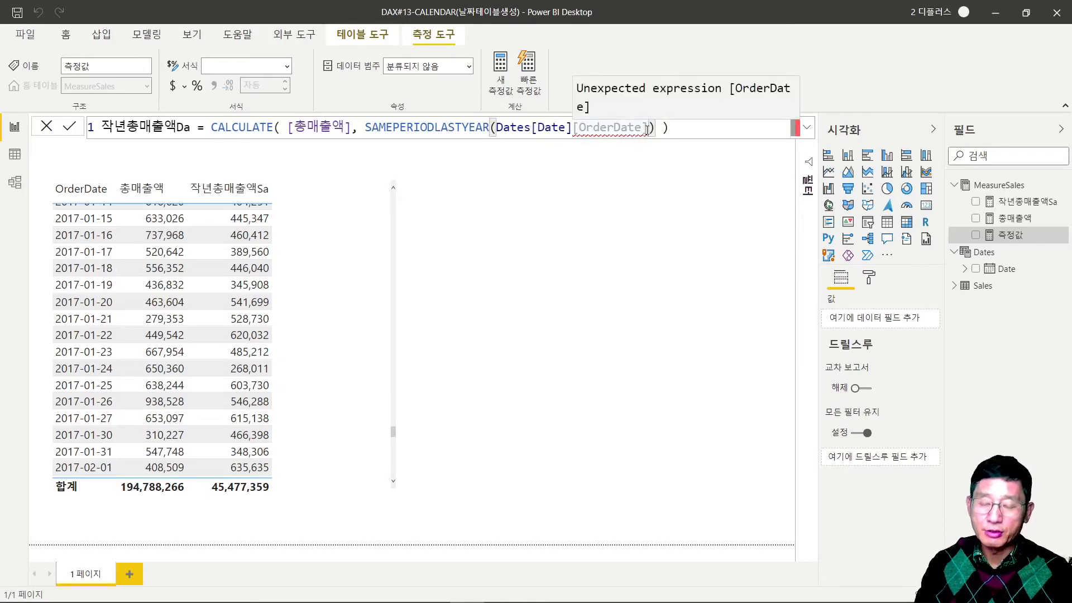
{"action": "key", "text": "BackSpace"}
{"action": "key", "text": "BackSpace"}
{"action": "key", "text": "BackSpace"}
{"action": "key", "text": "BackSpace"}
{"action": "key", "text": "BackSpace"}
{"action": "key", "text": "BackSpace"}
{"action": "key", "text": "BackSpace"}
{"action": "key", "text": "BackSpace"}
{"action": "key", "text": "BackSpace"}
{"action": "key", "text": "BackSpace"}
{"action": "key", "text": "BackSpace"}
{"action": "key", "text": "BackSpace"}
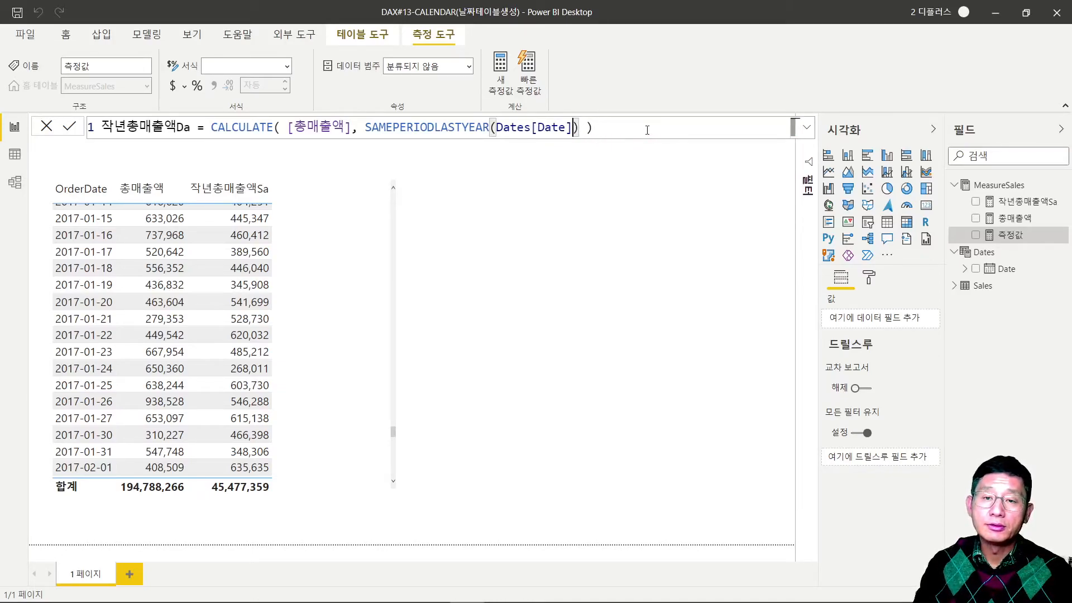
{"action": "type", "text": "]"}
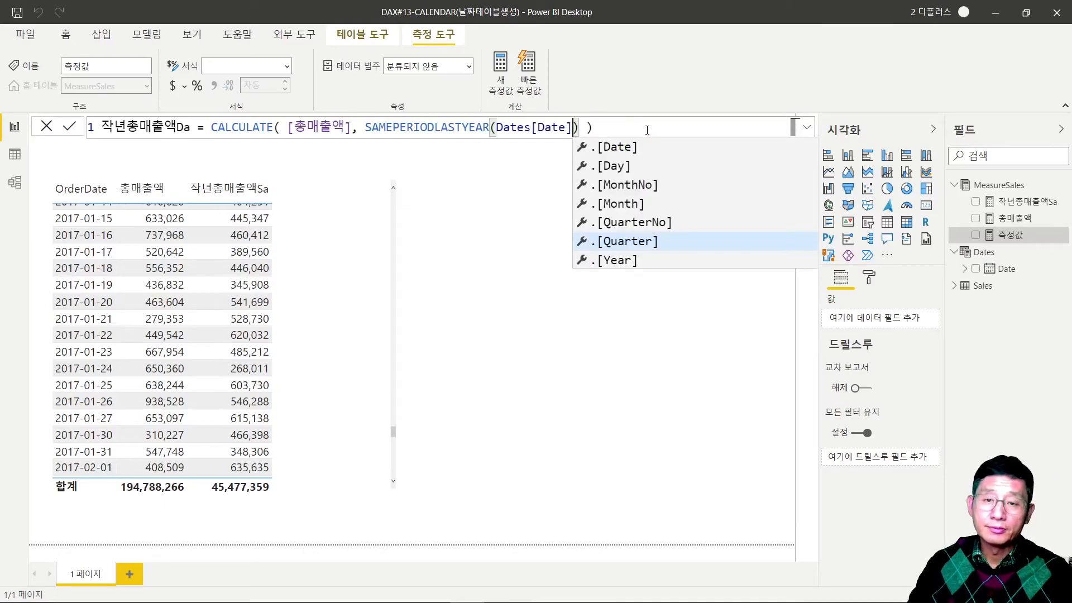
{"action": "left_click", "coordinate": [651, 129]}
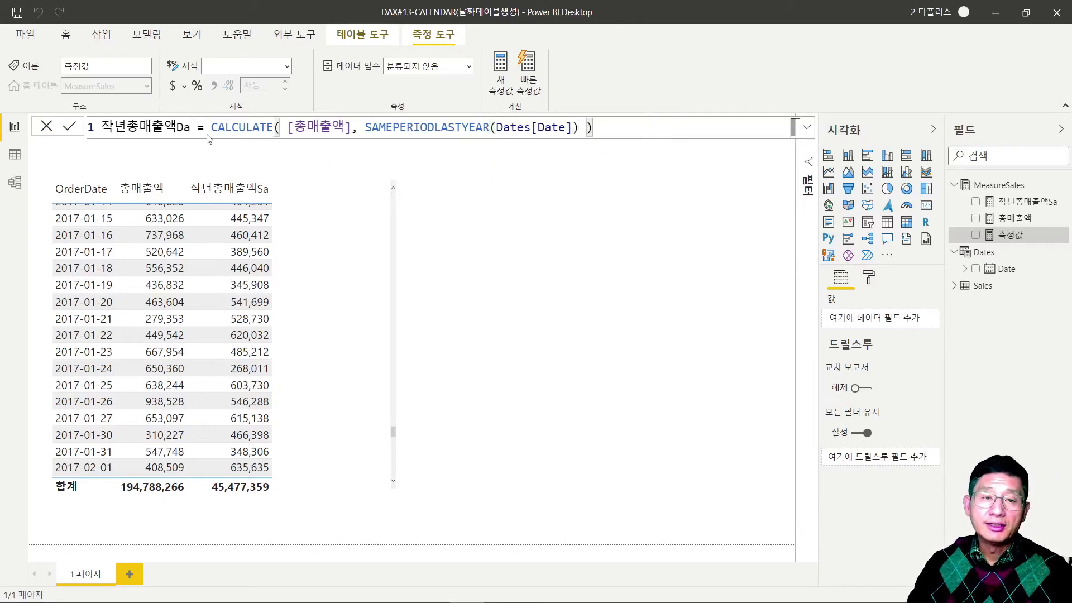
{"action": "key", "text": "Return"}
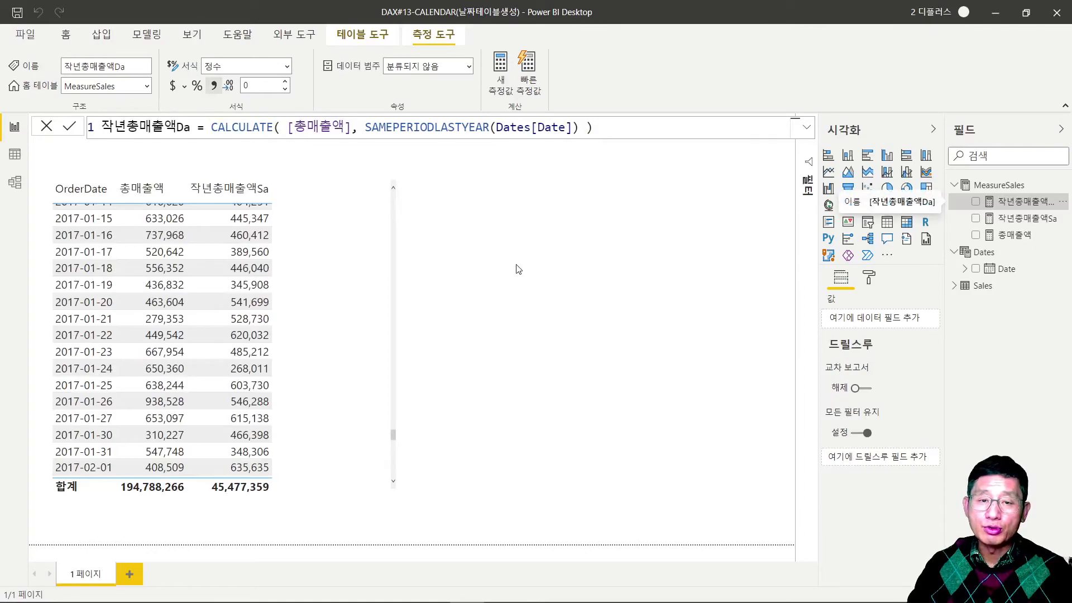
- Insert a second table visual with the Dates table's Date field, shown as plain Date instead of Date Hierarchy
{"action": "left_click", "coordinate": [769, 263]}
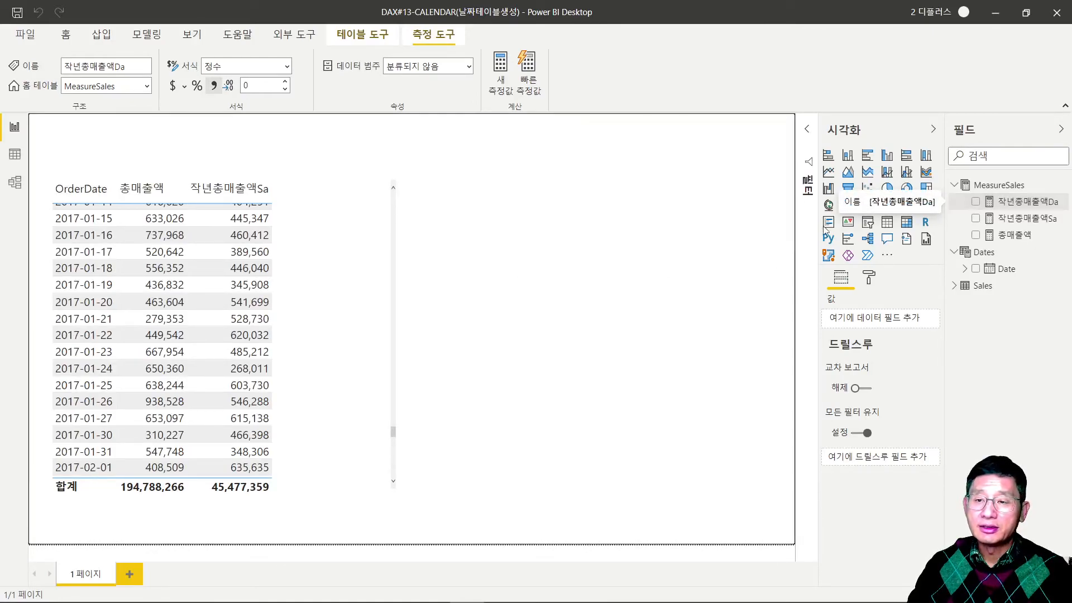
{"action": "left_click", "coordinate": [887, 223]}
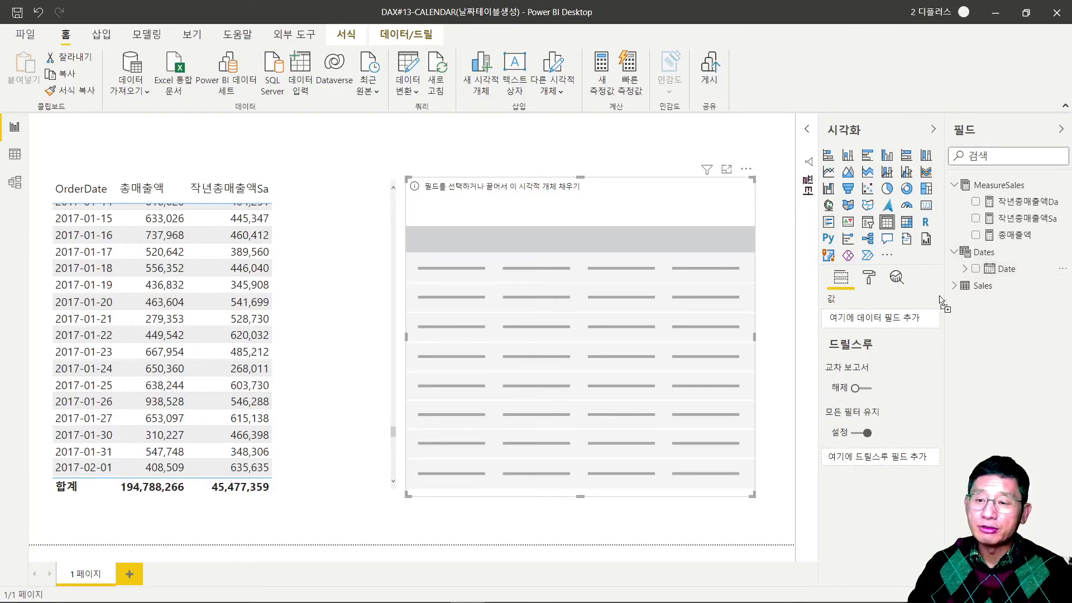
{"action": "left_click", "coordinate": [983, 266]}
{"action": "left_click", "coordinate": [975, 268]}
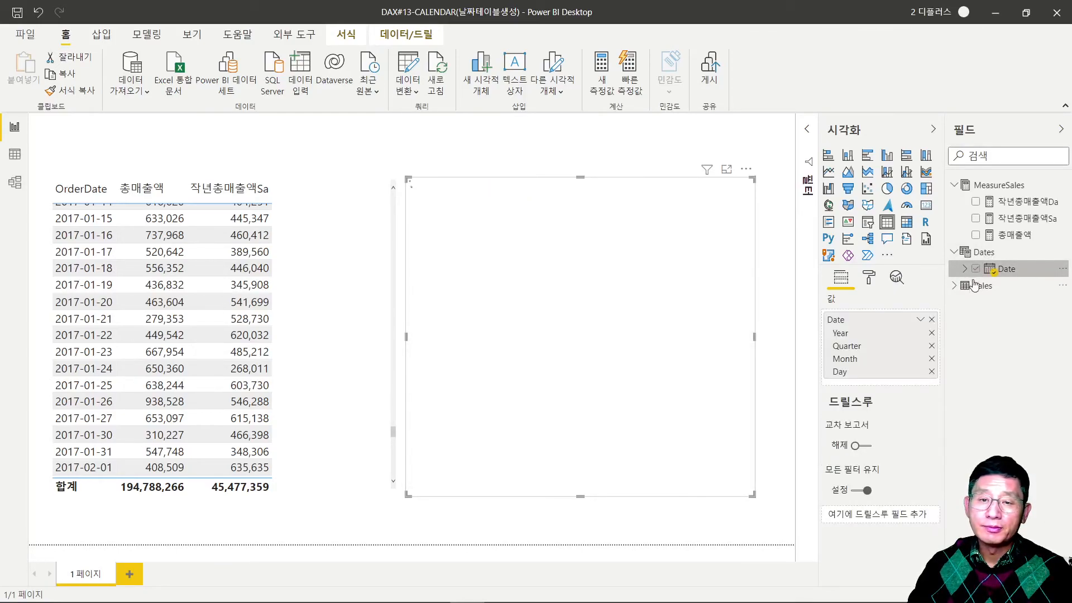
{"action": "left_click", "coordinate": [920, 320]}
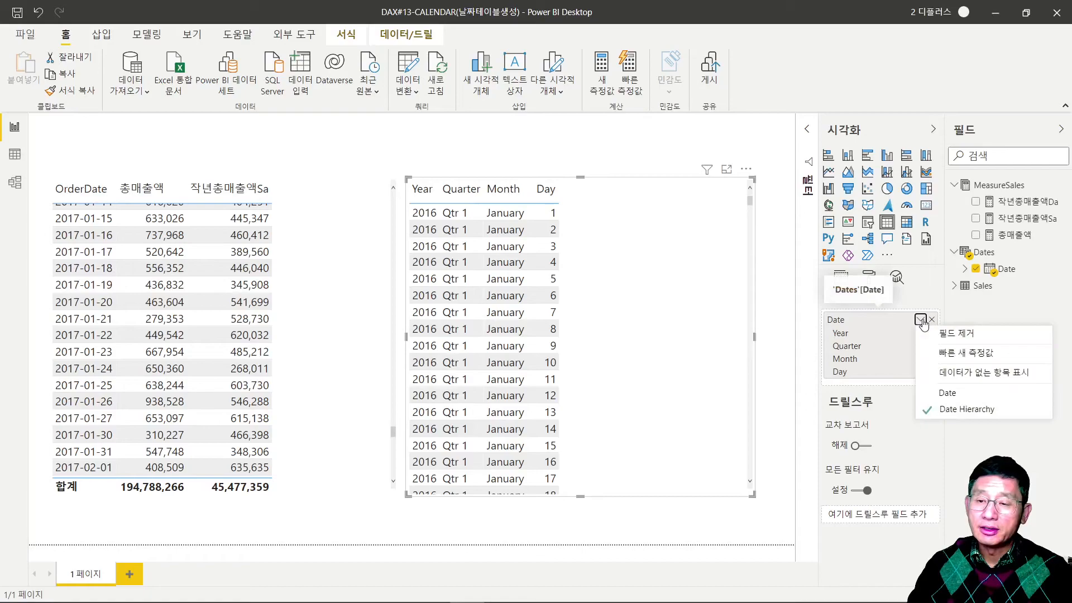
{"action": "left_click", "coordinate": [946, 393]}
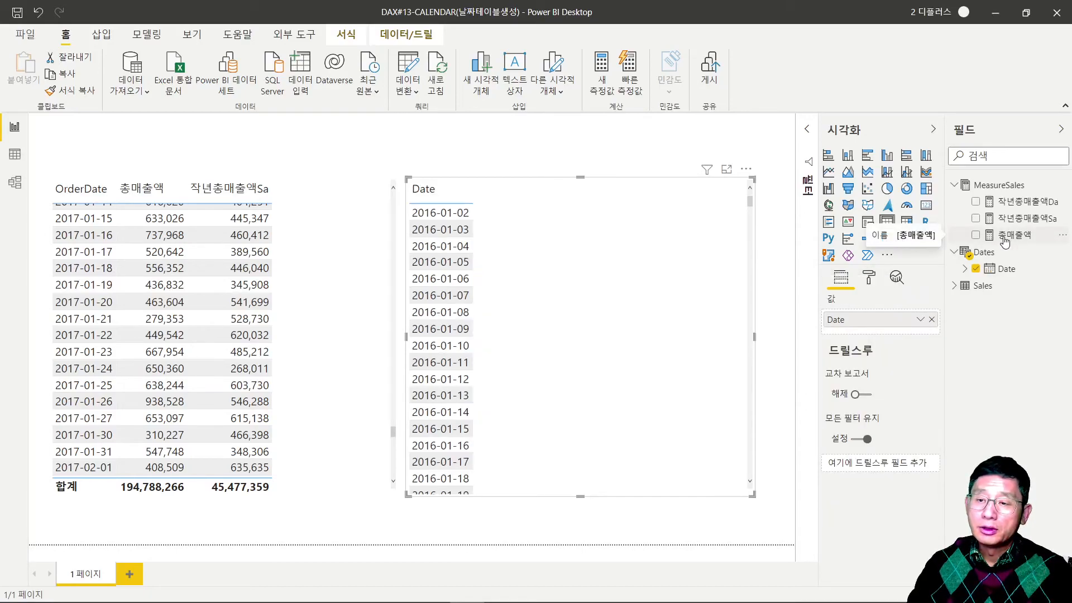
- Add the measures 총매출액 and 작년총매출액Da to the new table visual and review its late-January 2017 rows
{"action": "left_click_drag", "start_coordinate": [1005, 241], "coordinate": [898, 337]}
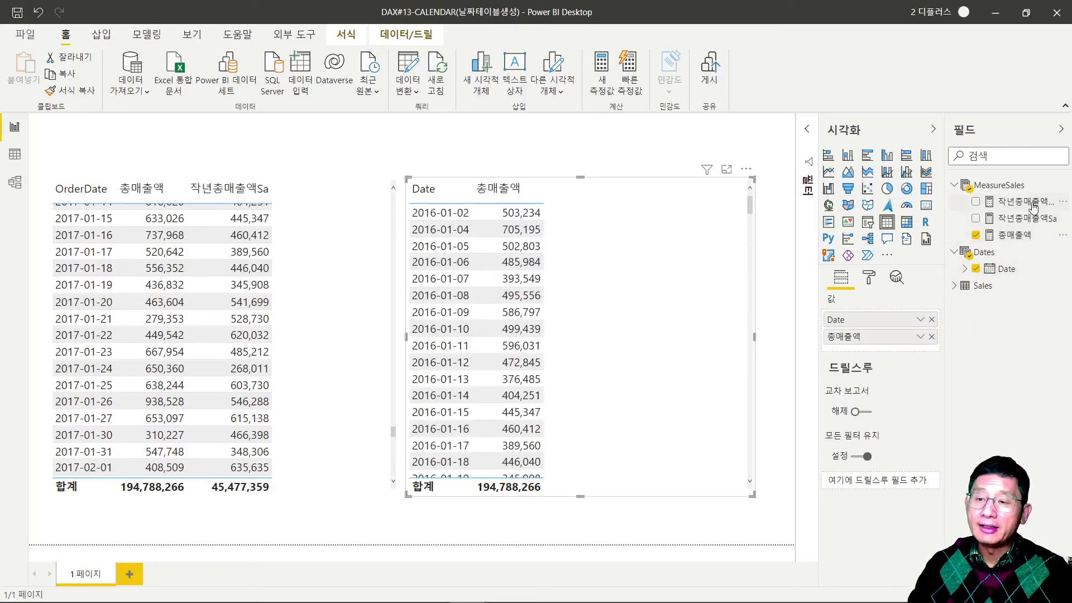
{"action": "left_click_drag", "start_coordinate": [943, 212], "coordinate": [927, 212]}
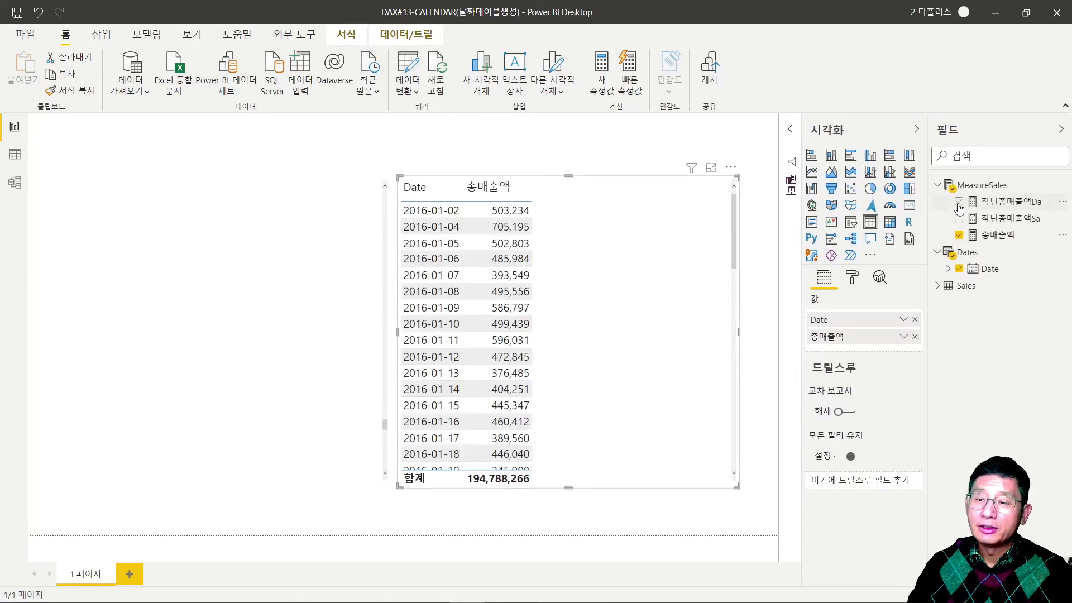
{"action": "left_click", "coordinate": [958, 203]}
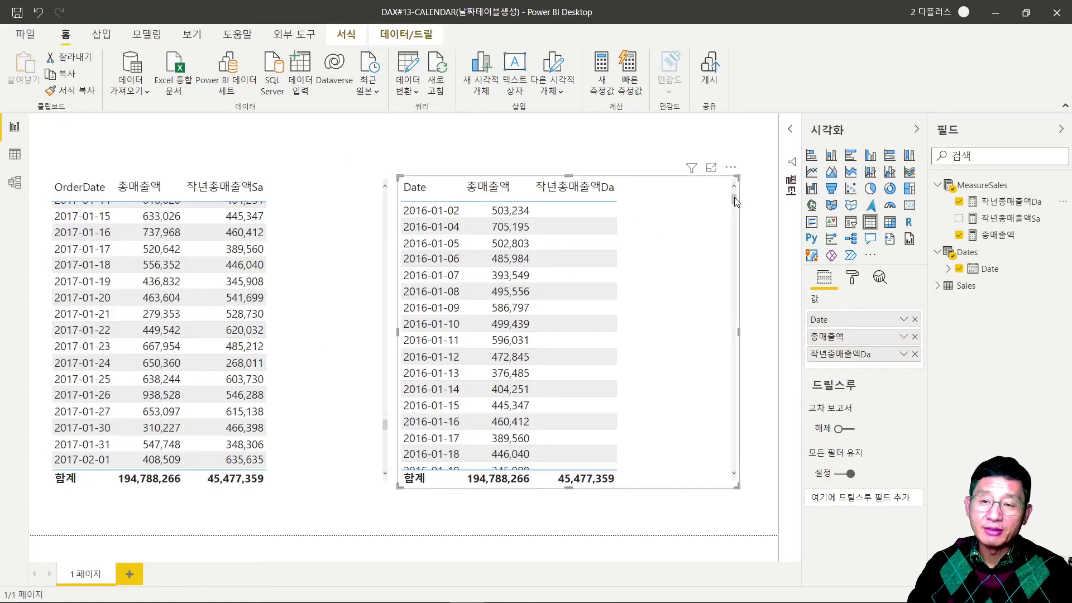
{"action": "left_click_drag", "start_coordinate": [735, 199], "coordinate": [743, 429]}
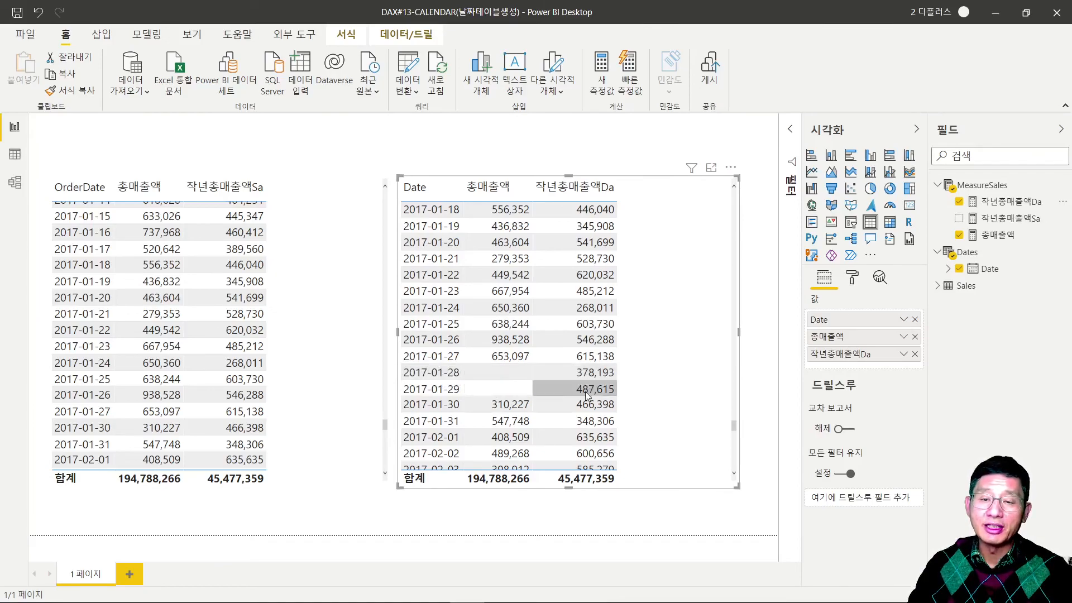
{"action": "left_click", "coordinate": [767, 248]}
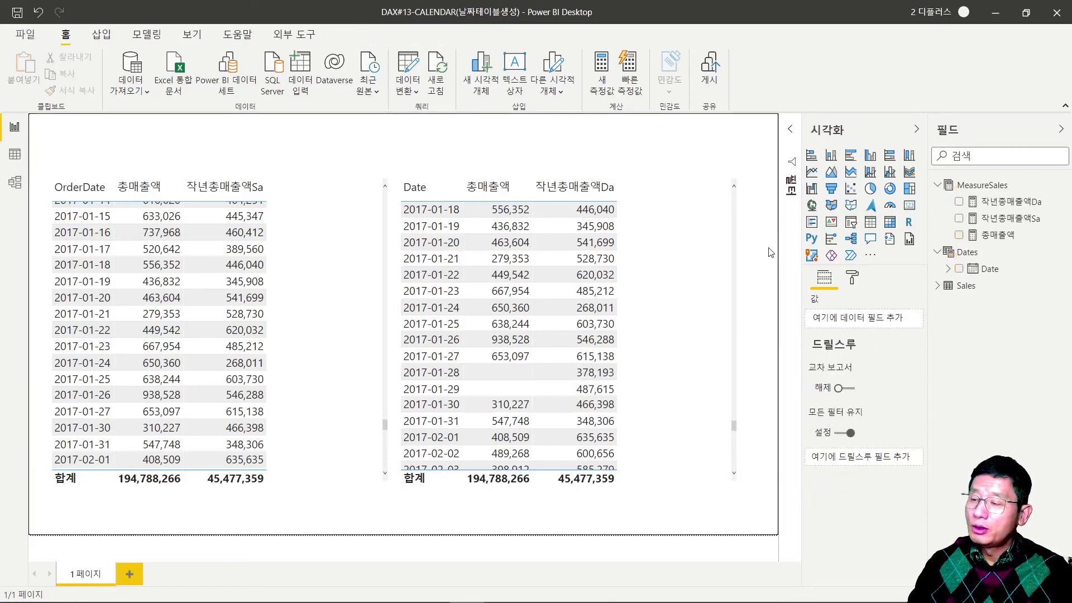